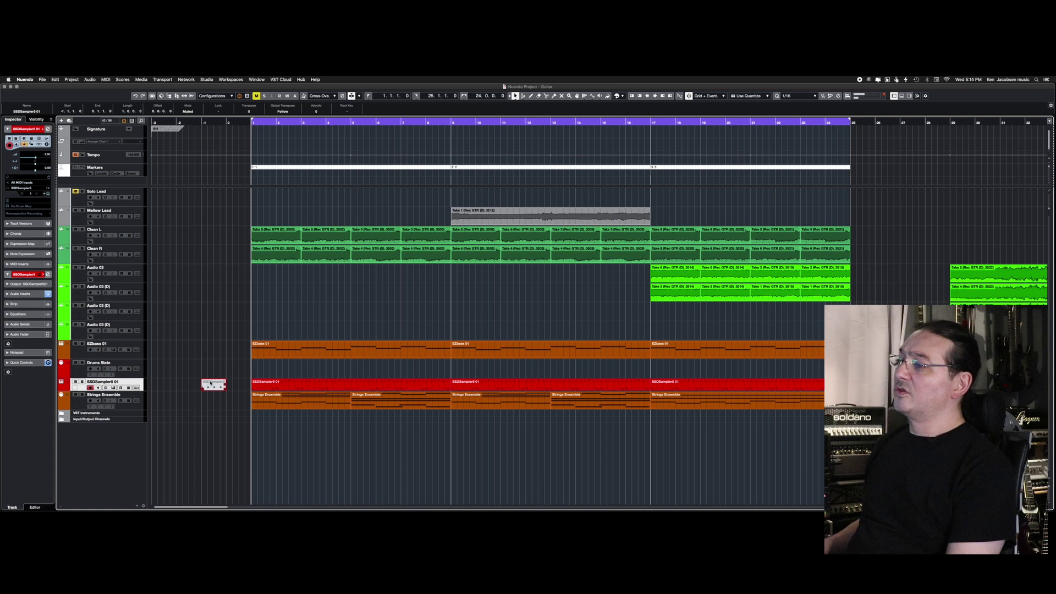
Step: Play back the full 24-bar arrangement and stop playback
key(space)
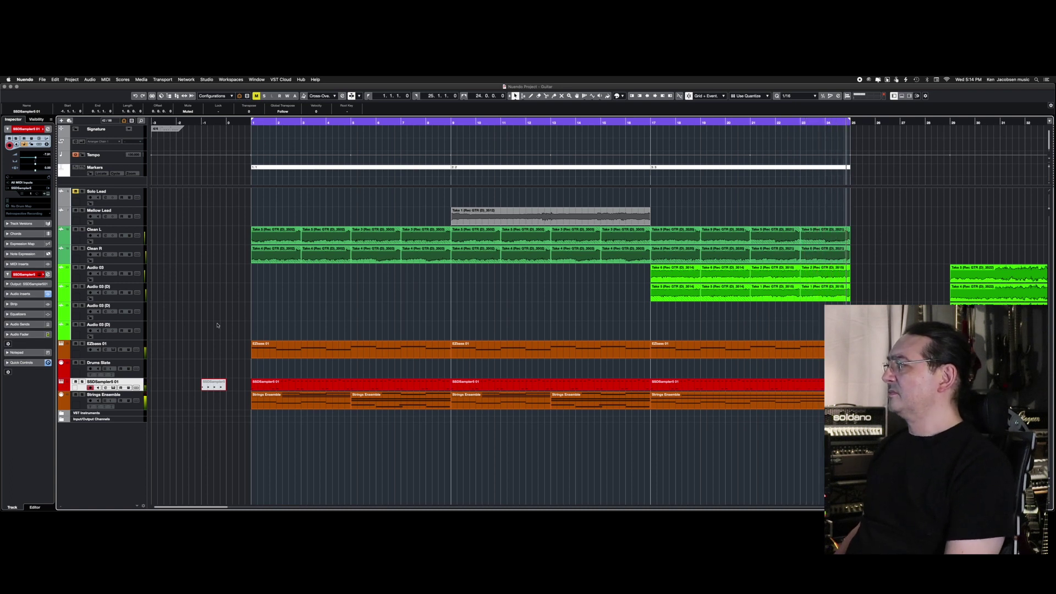
key(space)
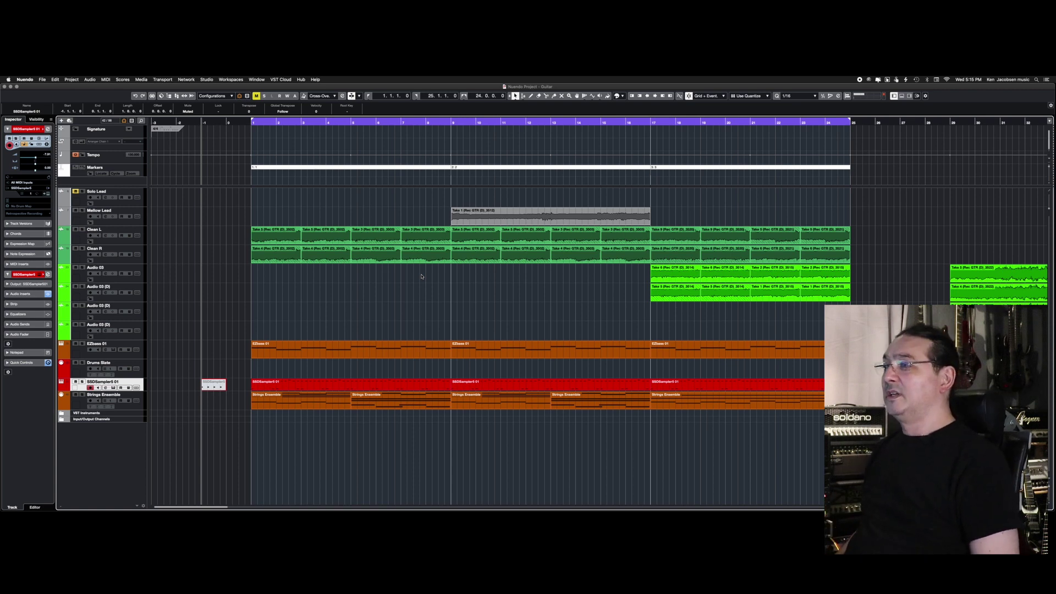
Step: Open Audio Connections and review the input, output and External FX routing
click(206, 79)
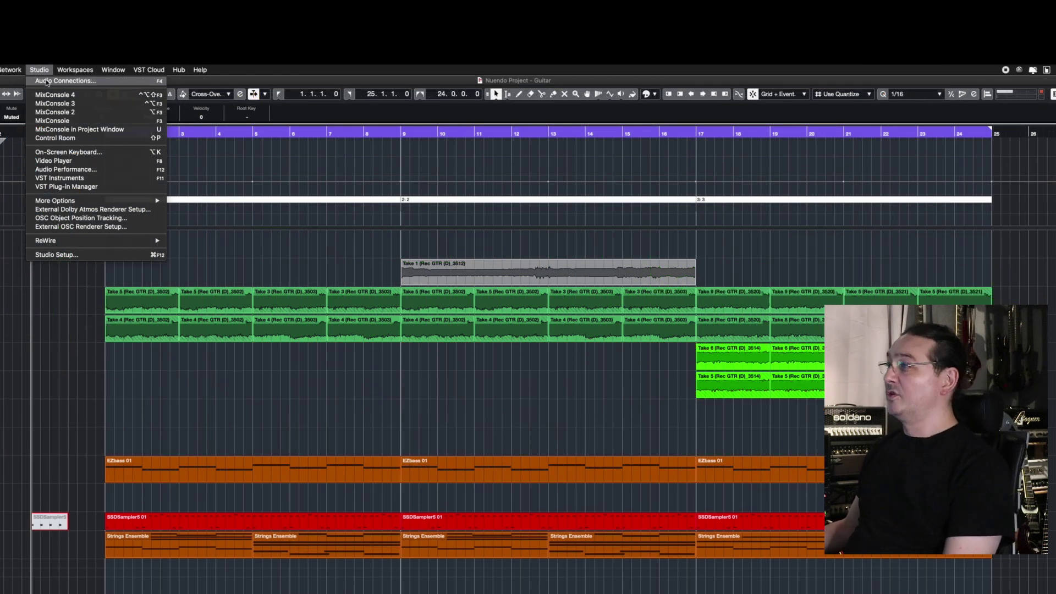
click(46, 81)
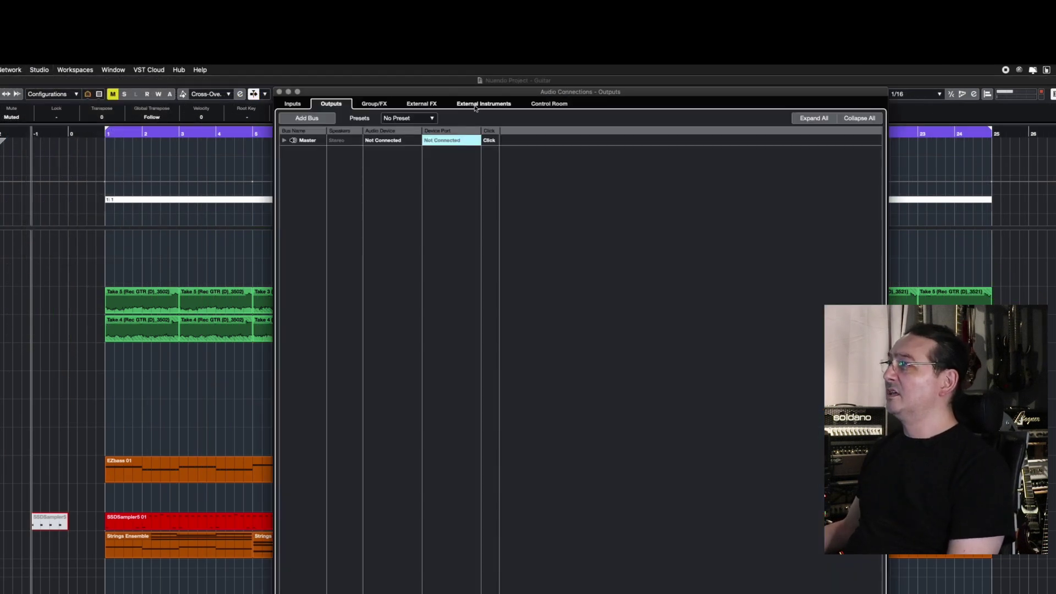
click(430, 106)
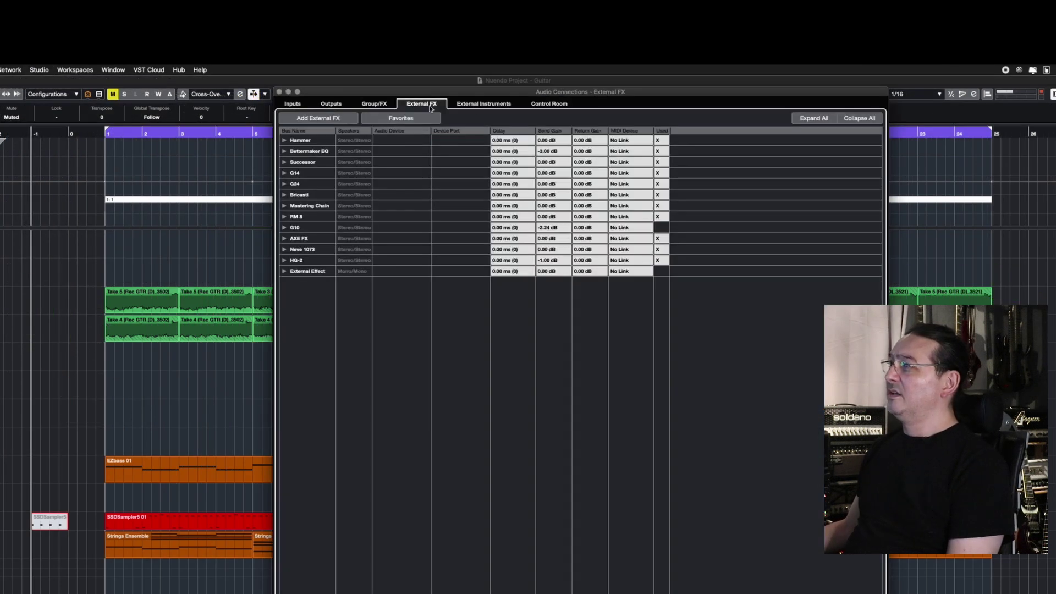
click(292, 104)
click(332, 104)
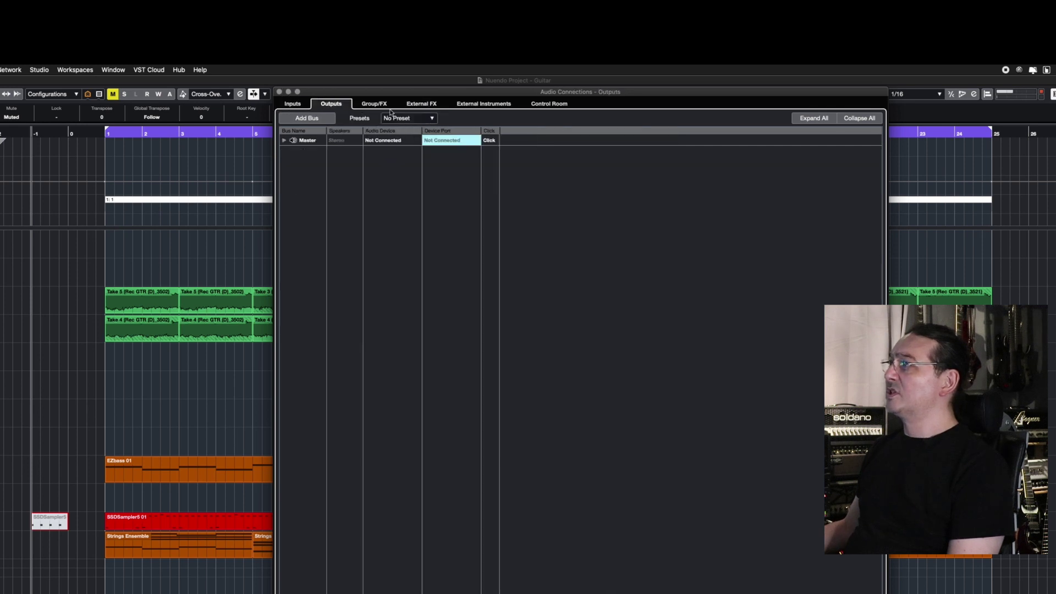
click(423, 105)
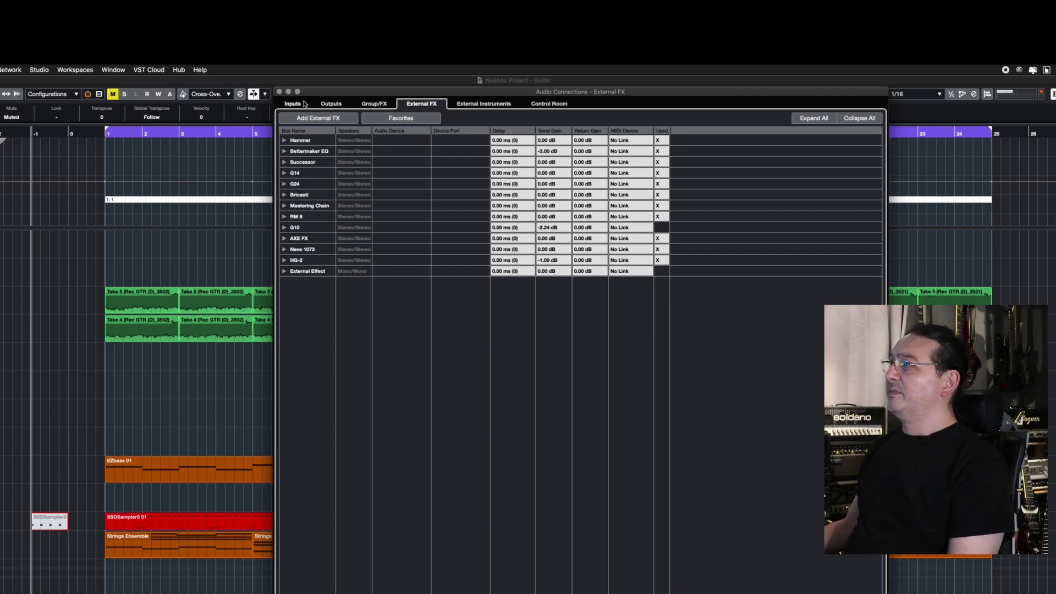
click(330, 104)
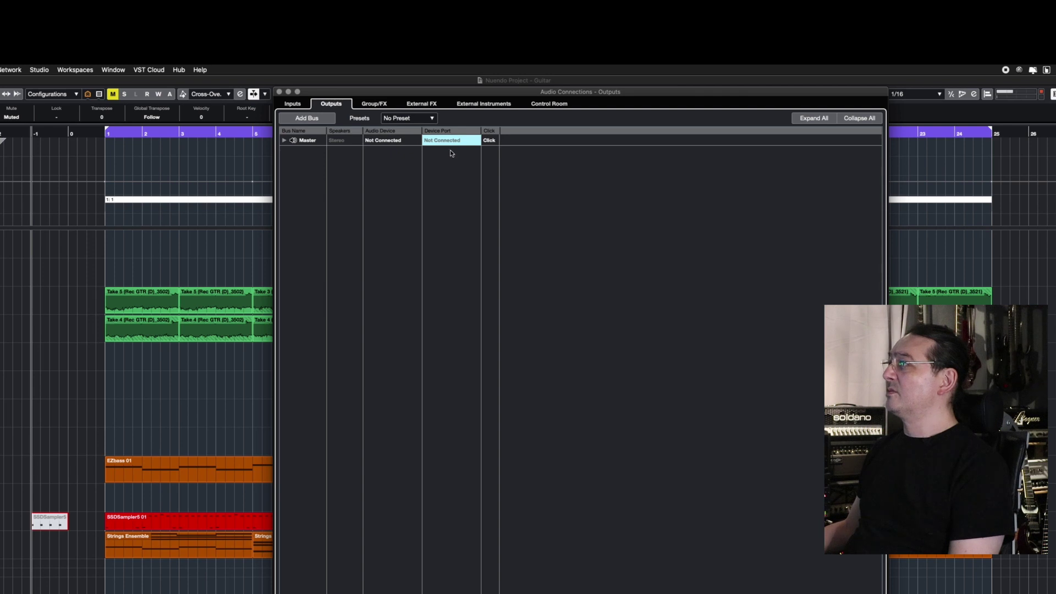
Step: Examine the Control Room connections and expand all entries of the External FX list
click(552, 104)
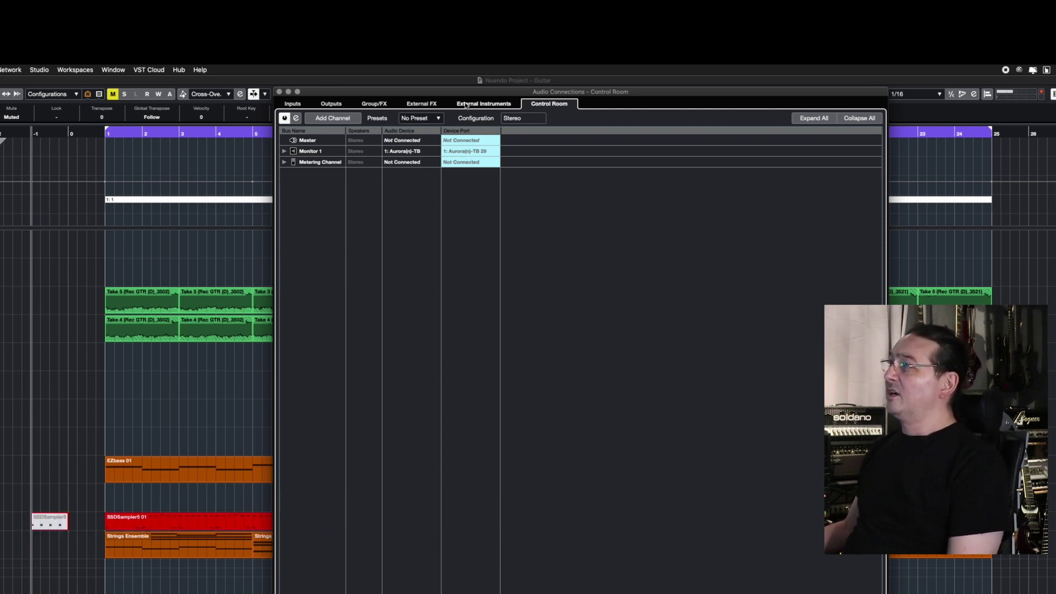
click(424, 104)
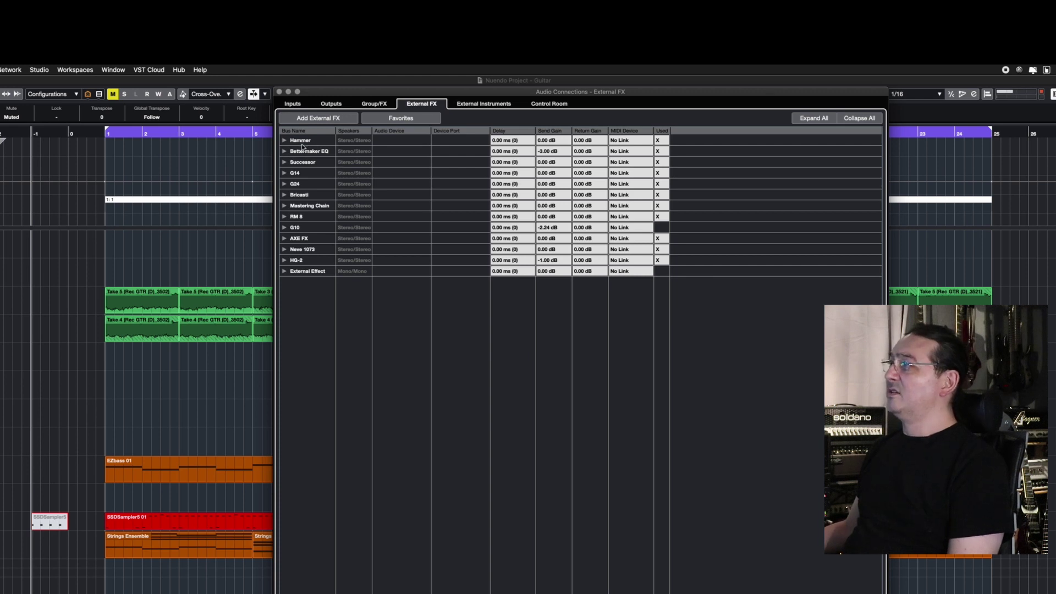
click(814, 118)
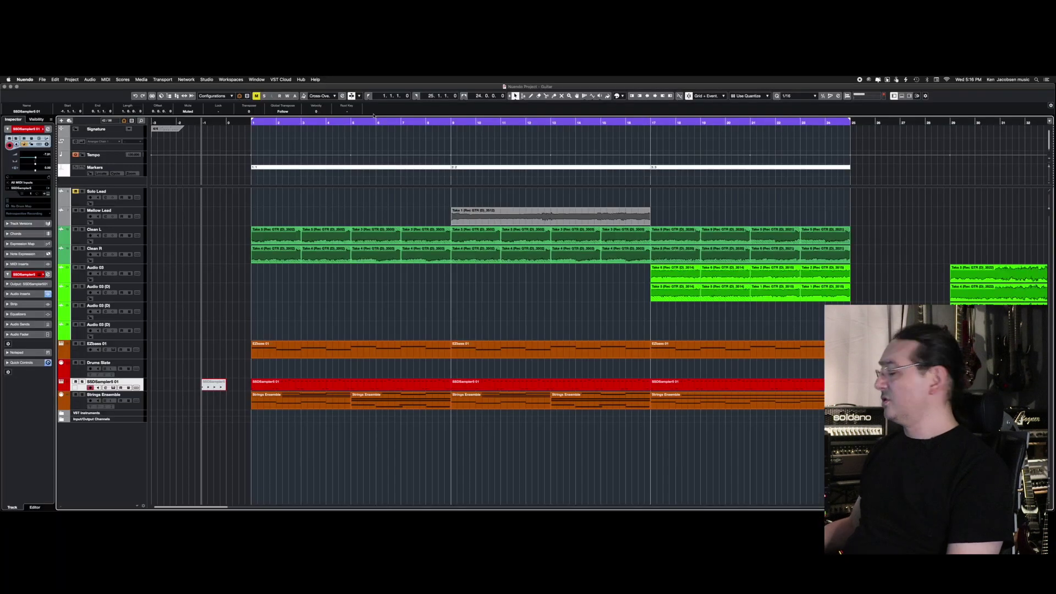
Step: Open the MixConsole and MixConsole 2 and select the High Drum group channel, leaving its colour as it is
key(F3)
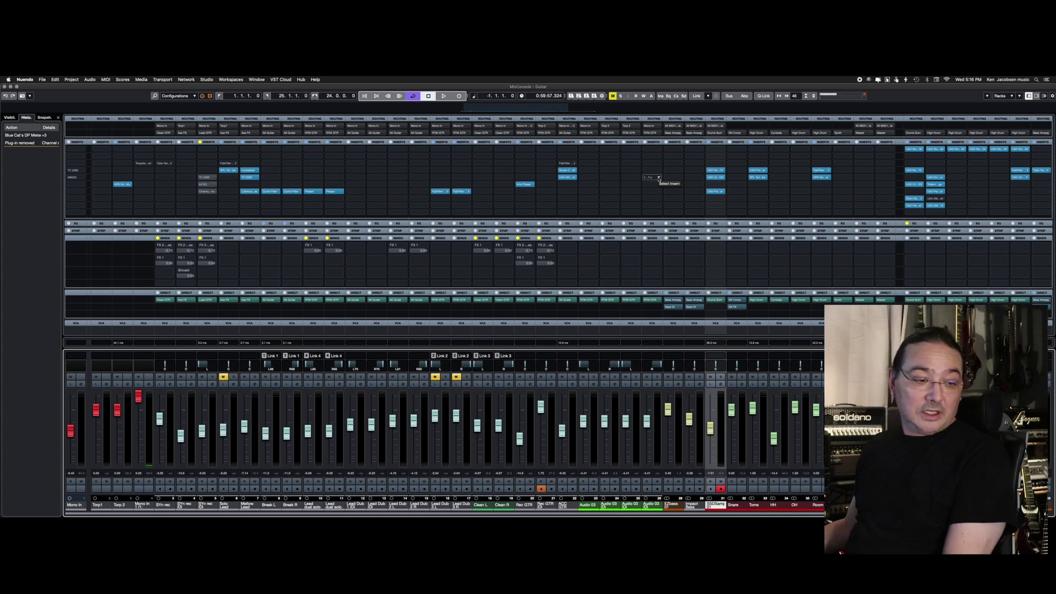
key(alt+F3)
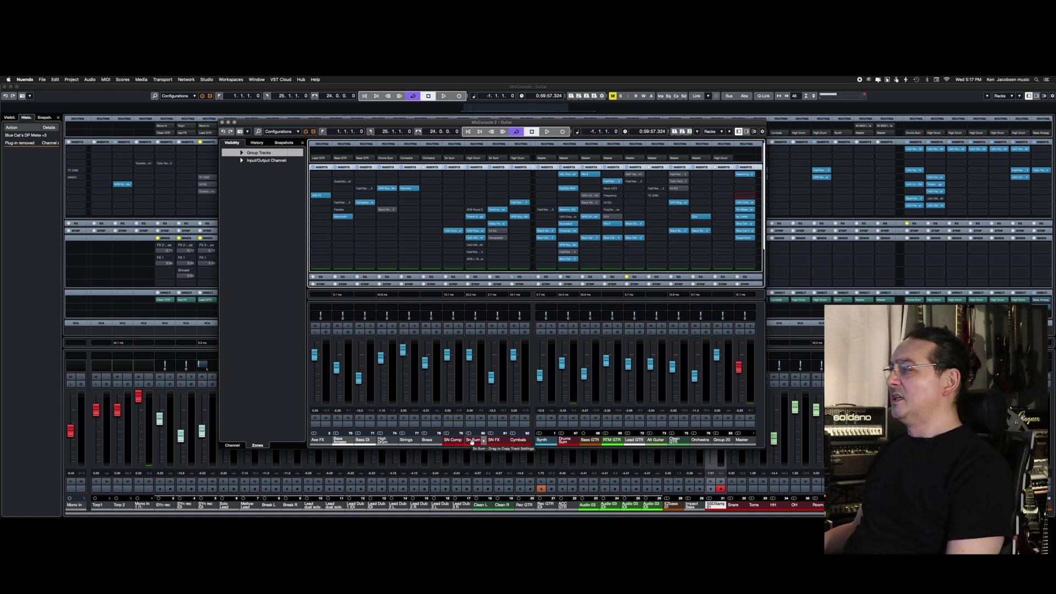
click(396, 442)
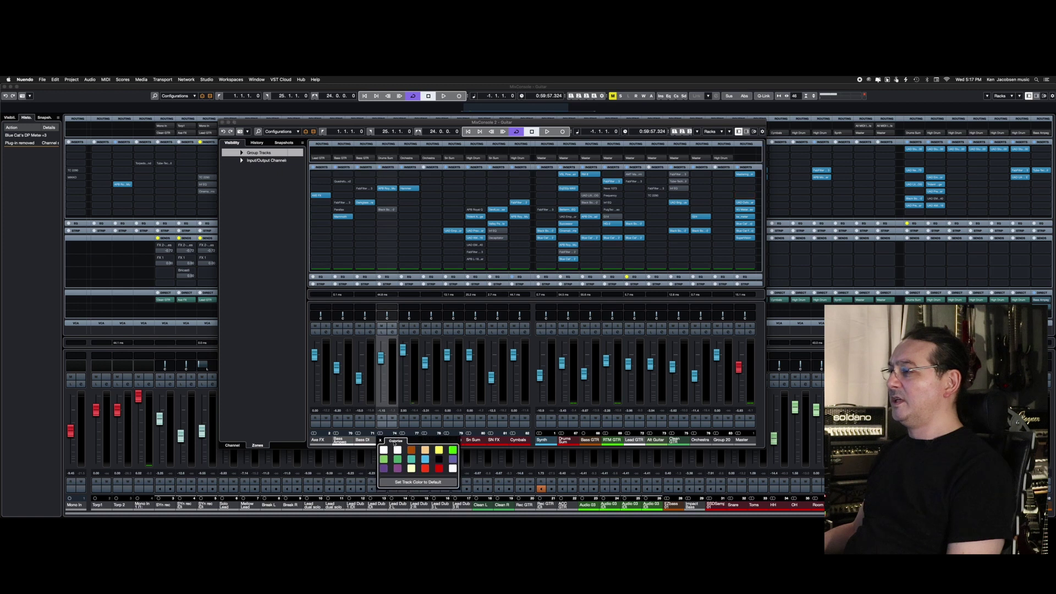
click(527, 488)
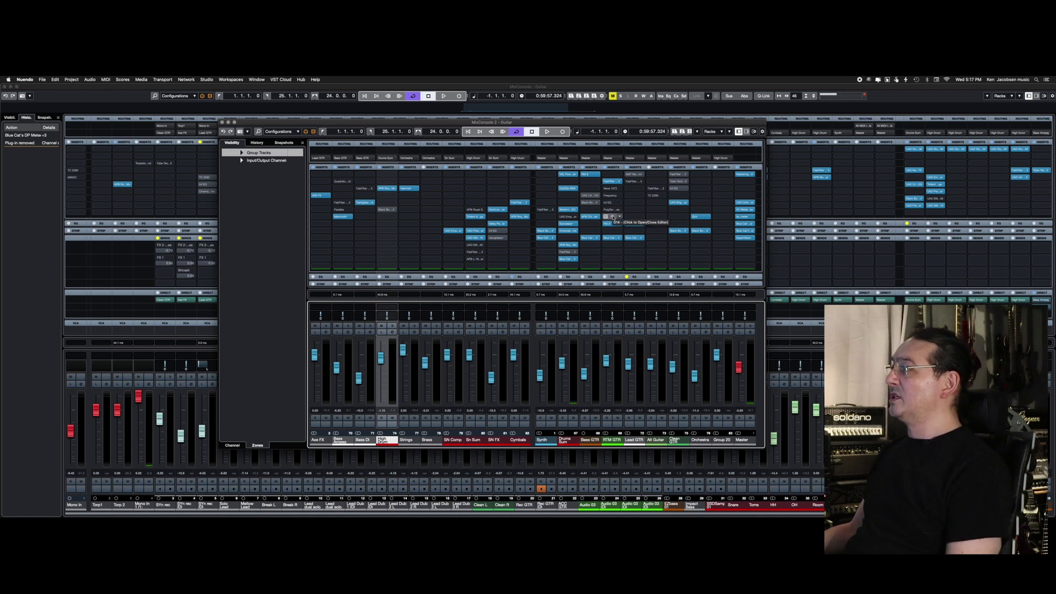
Step: Inspect the G14 external effect's delay and gain settings on the RTM GTR group, then close its editor
click(612, 217)
click(612, 217)
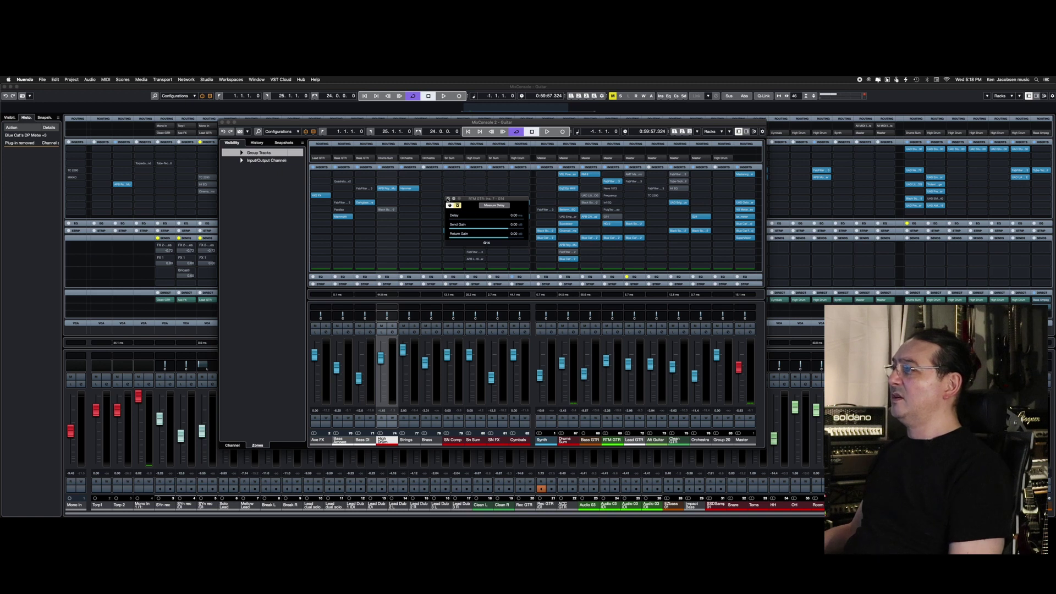
click(448, 198)
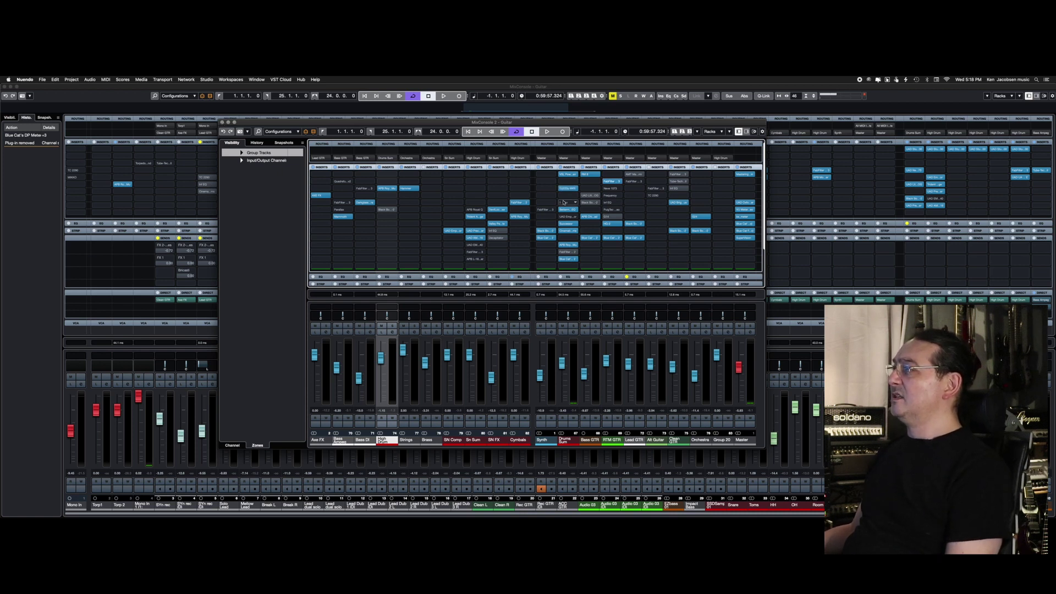
Step: Open the EQ232P MKII on the Drums Sum group and check the Bettermaker EQ external effect's delay and gain settings
click(568, 189)
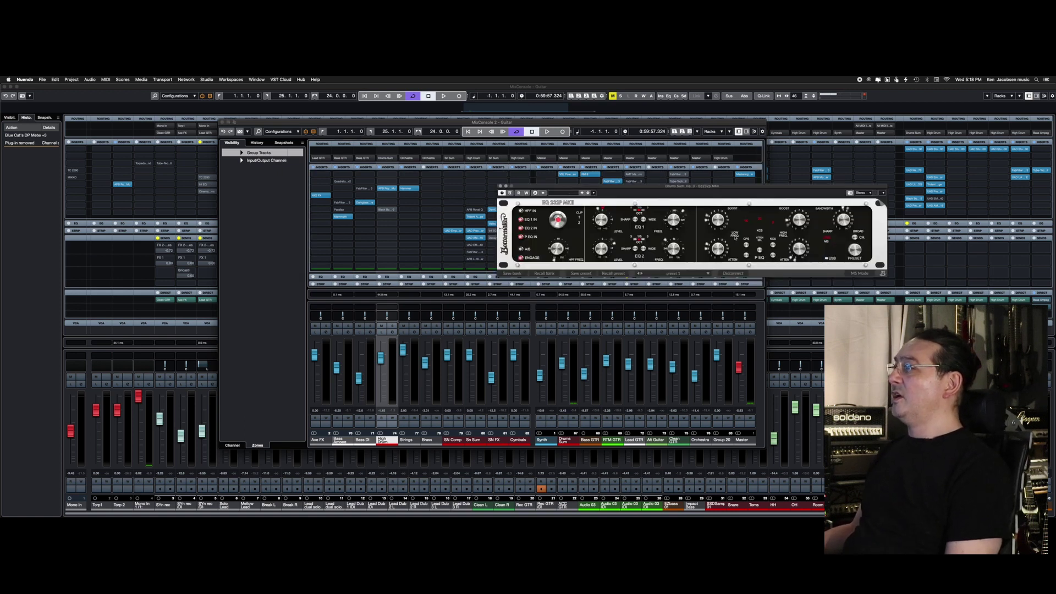
drag(561, 192, 574, 282)
click(567, 211)
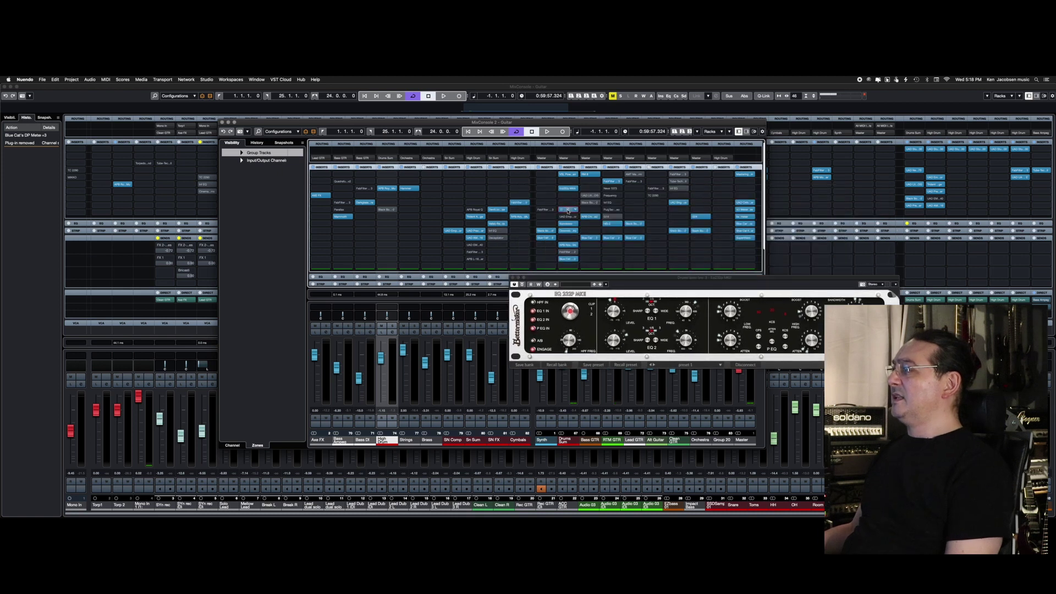
click(568, 210)
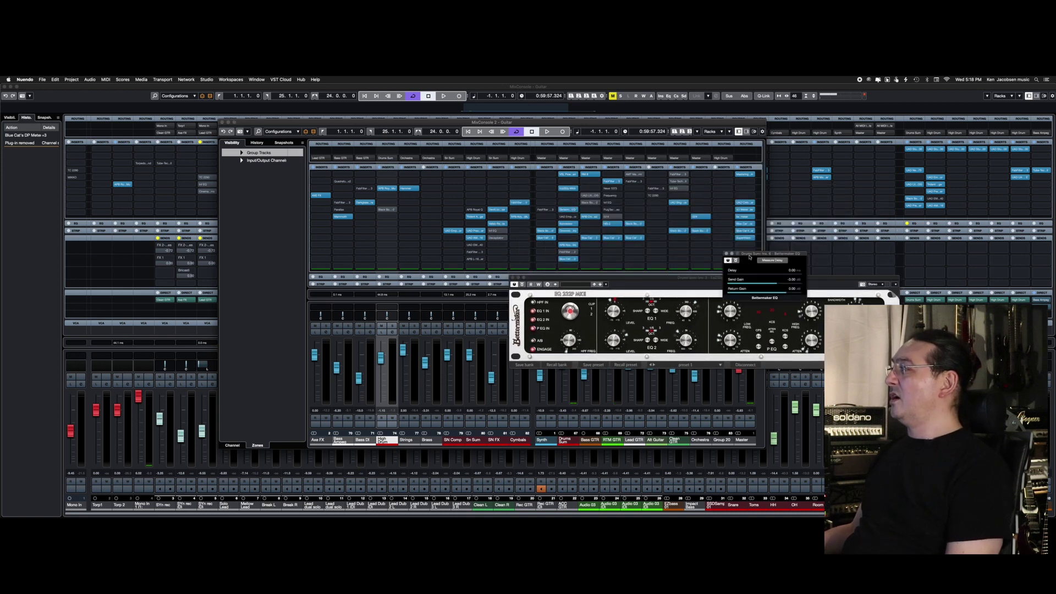
drag(749, 254, 701, 200)
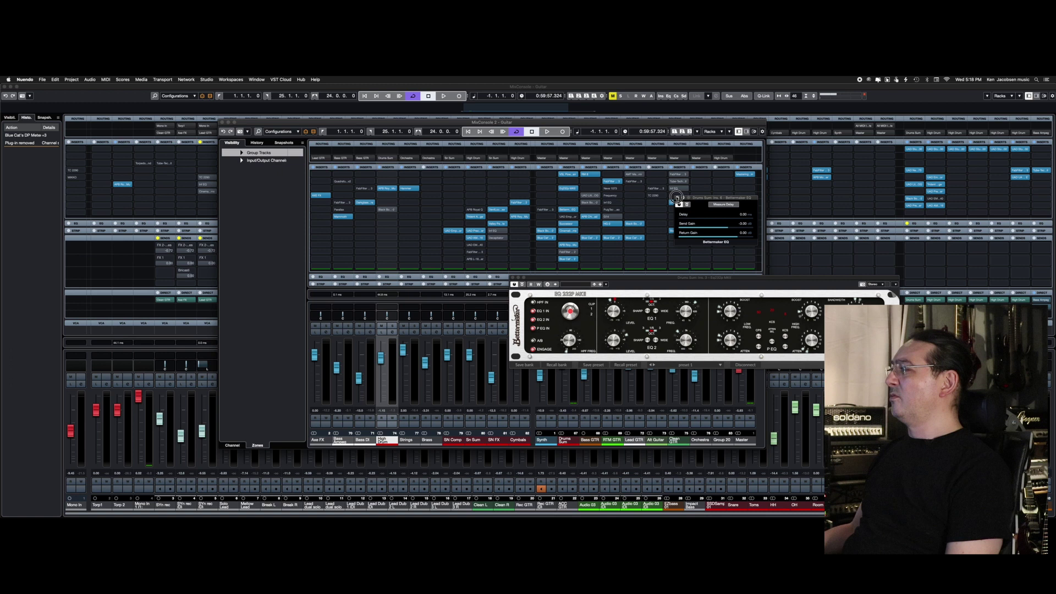
click(679, 197)
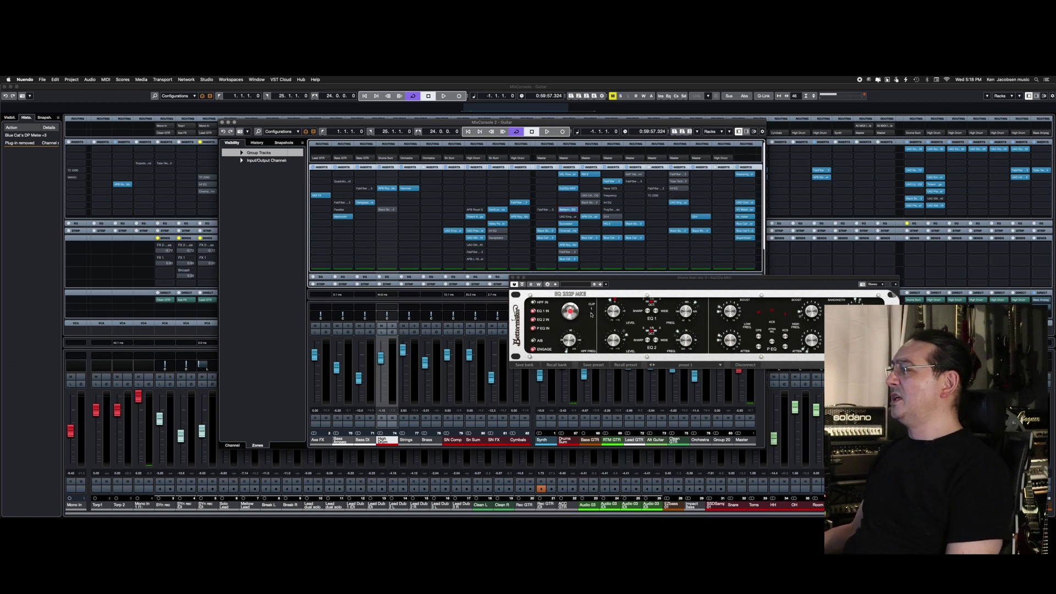
Step: Compare the mix with the Drums Sum's EQ232P MKII bypassed and active during playback, then close the plug-in
key(space)
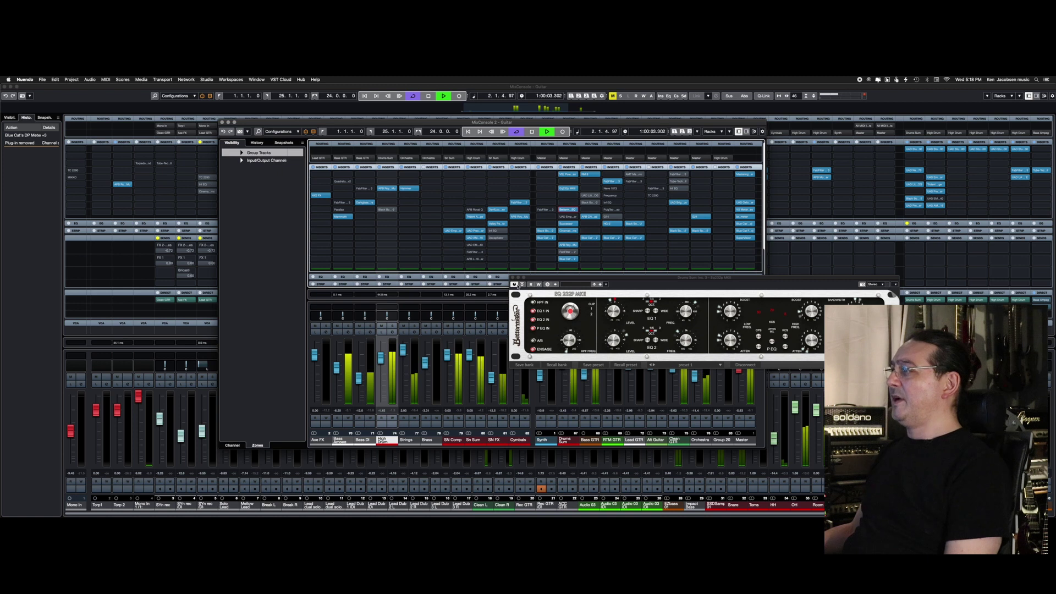
key(space)
click(522, 285)
click(522, 285)
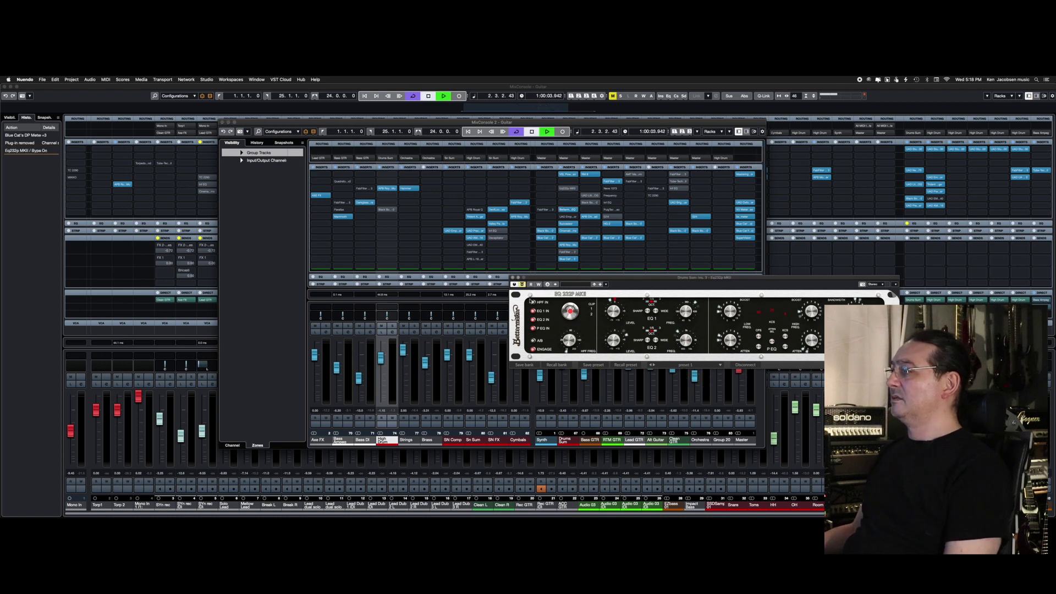
key(space)
click(522, 284)
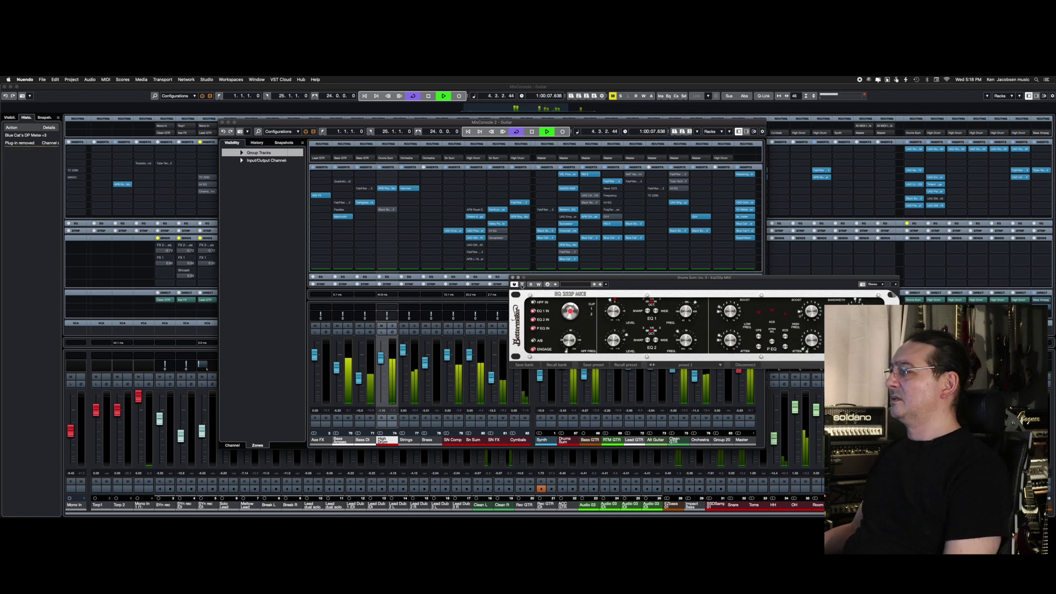
key(space)
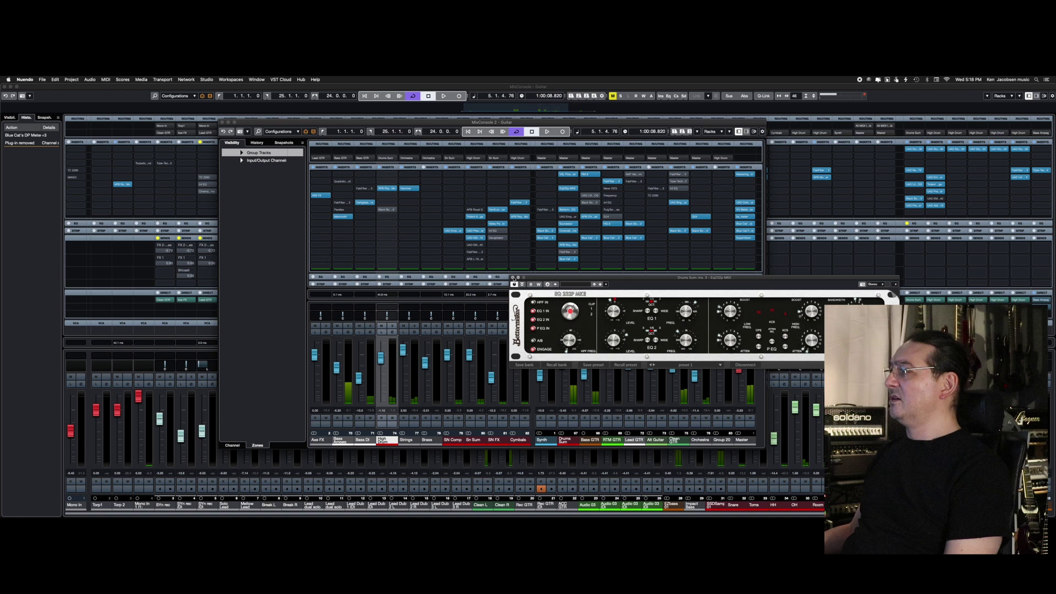
click(513, 278)
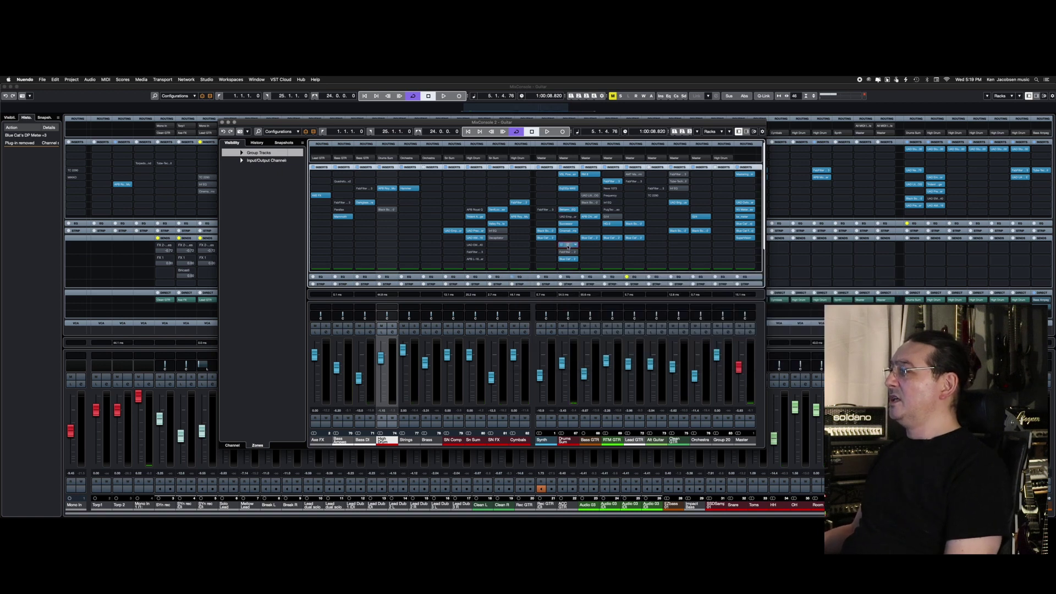
Step: View the Royal Mu compressor settings on the Drums Sum group and close the plug-in
click(568, 247)
drag(664, 276, 511, 205)
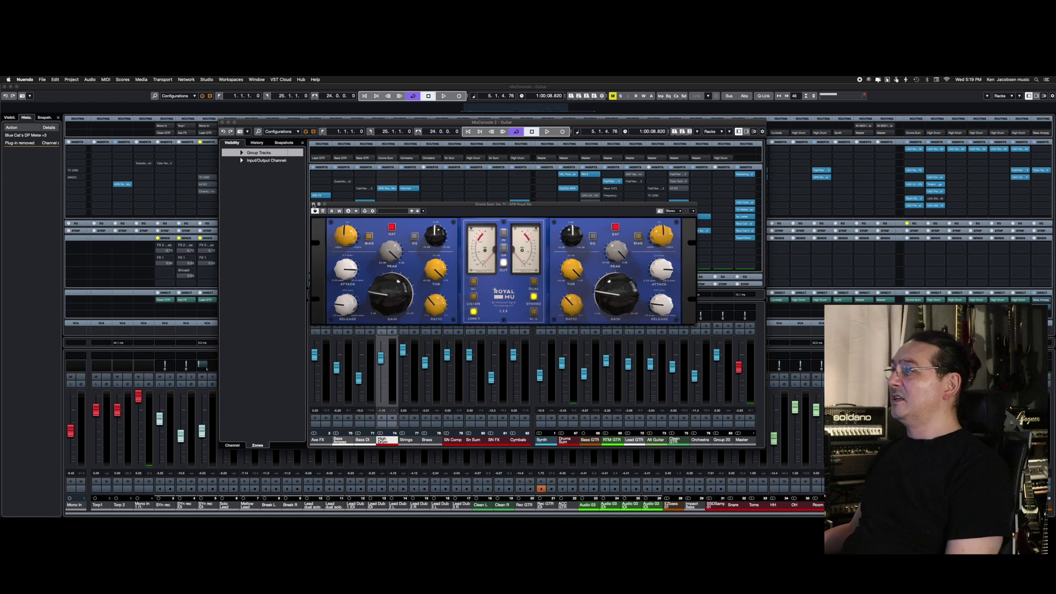
click(314, 205)
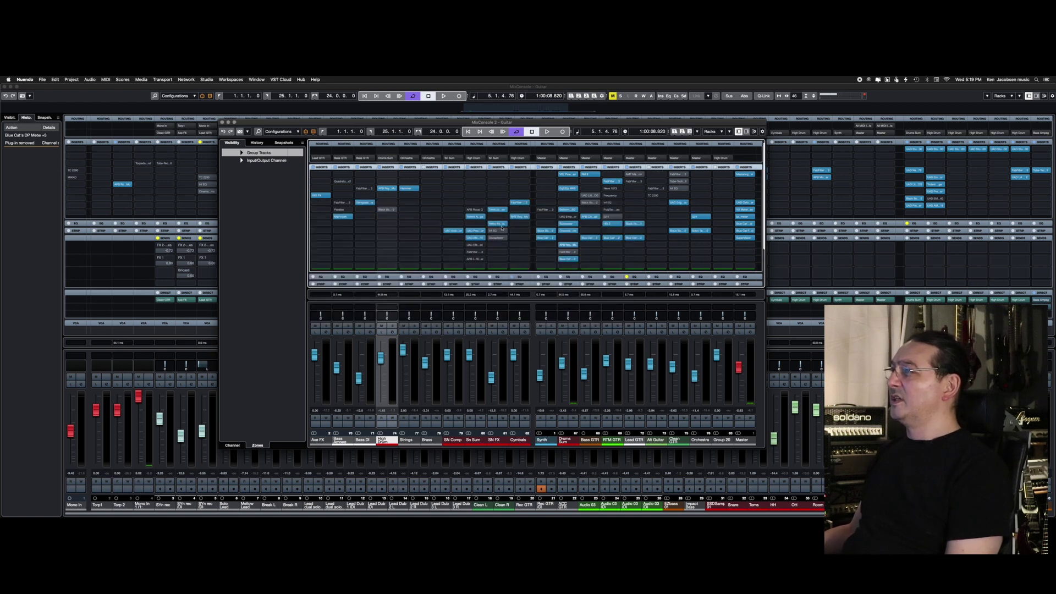
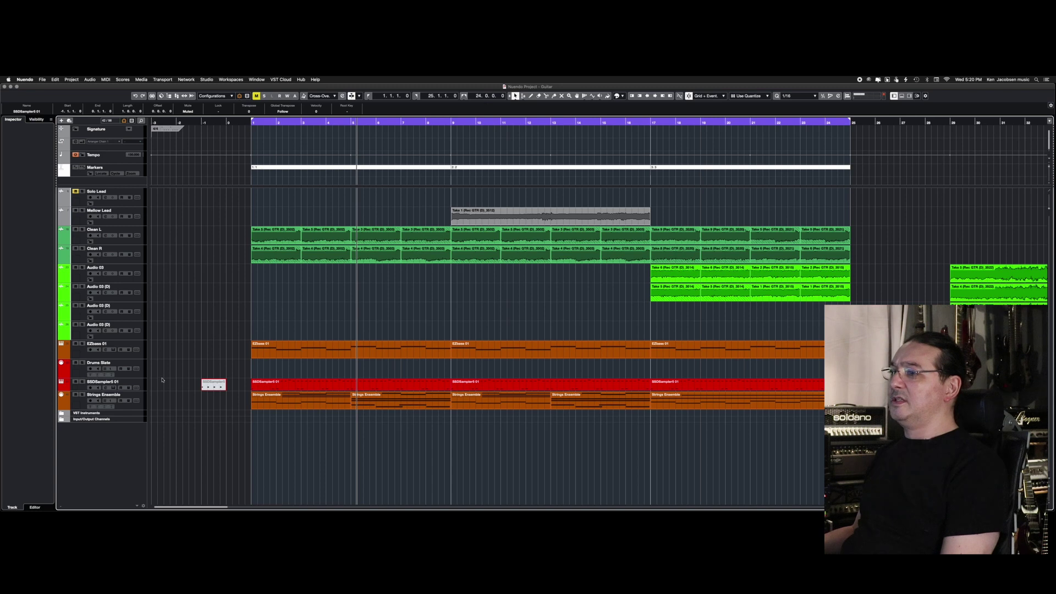
Step: Solo the Strings Ensemble track in the project and play its opening bars
click(83, 396)
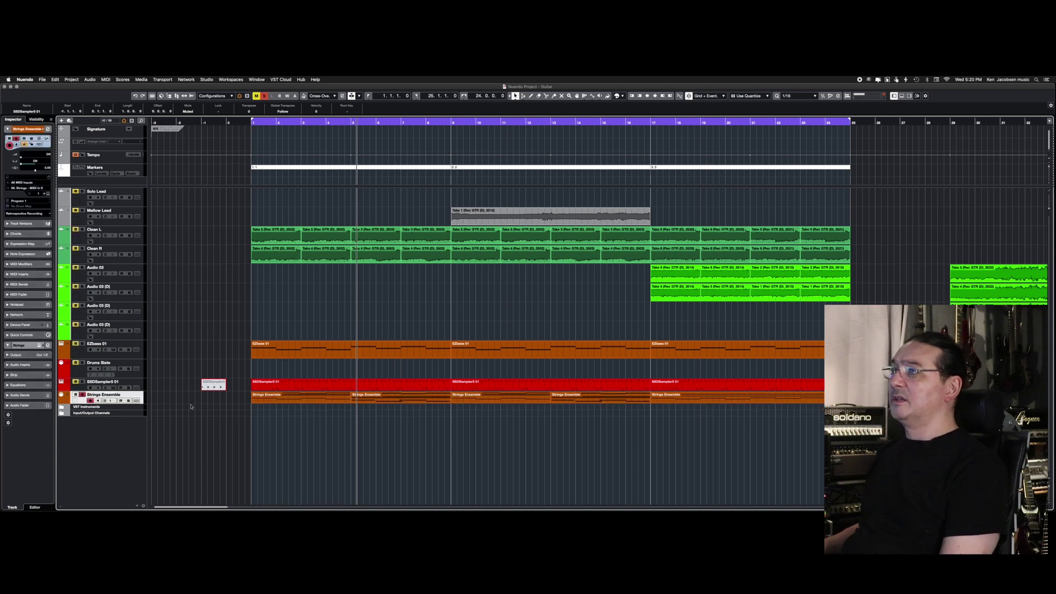
key(space)
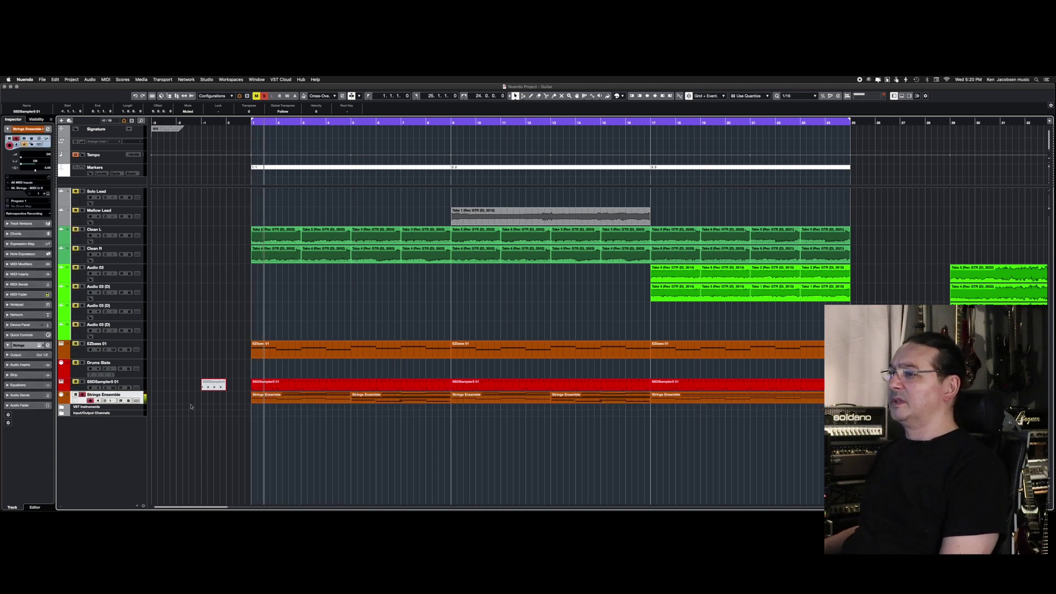
key(space)
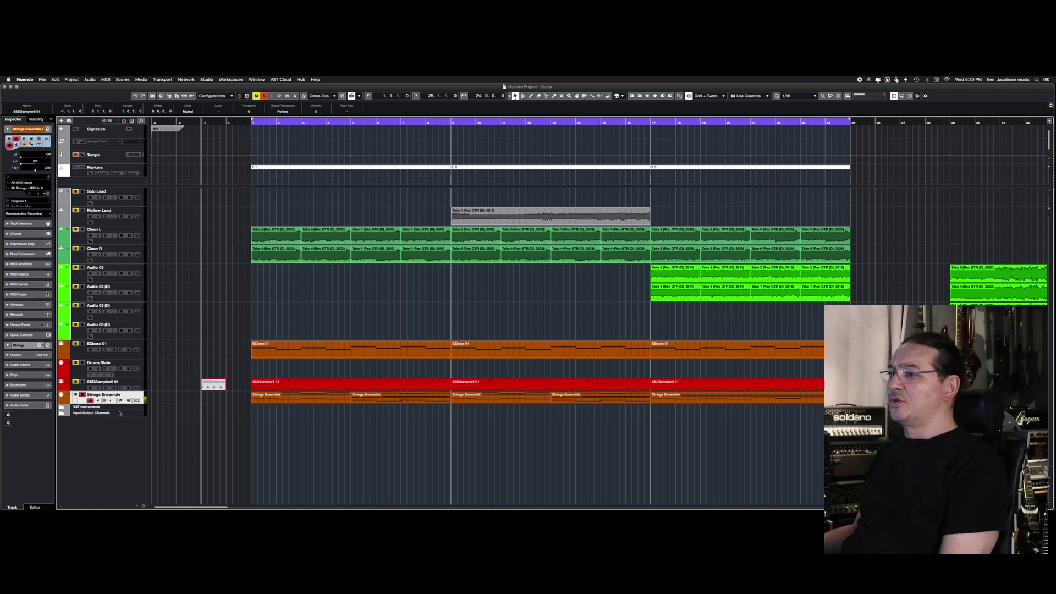
Step: Add the SSDSampler5 01 drum track to the solo and select it
click(83, 384)
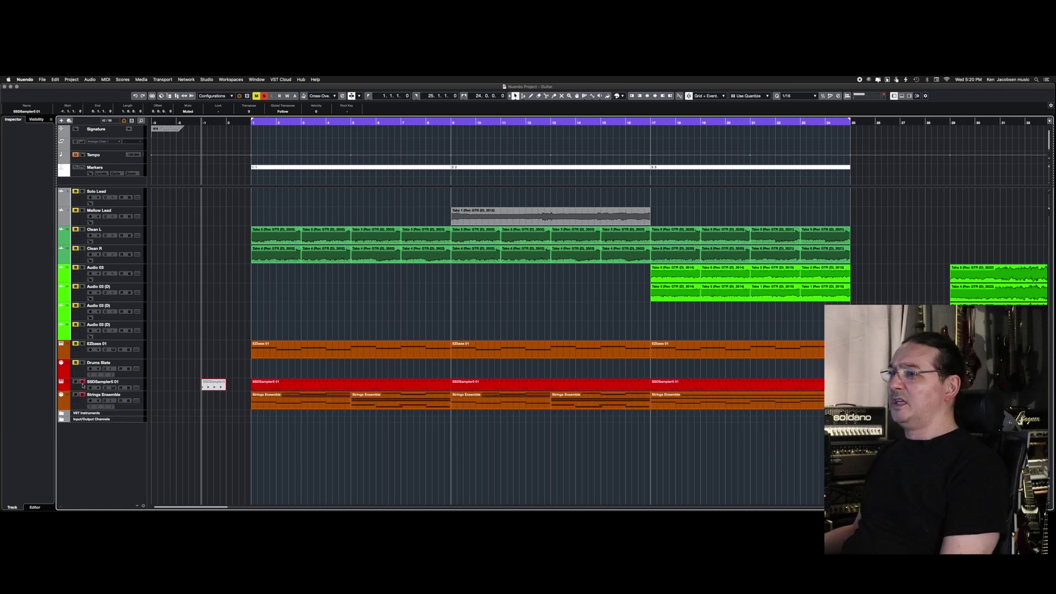
click(141, 385)
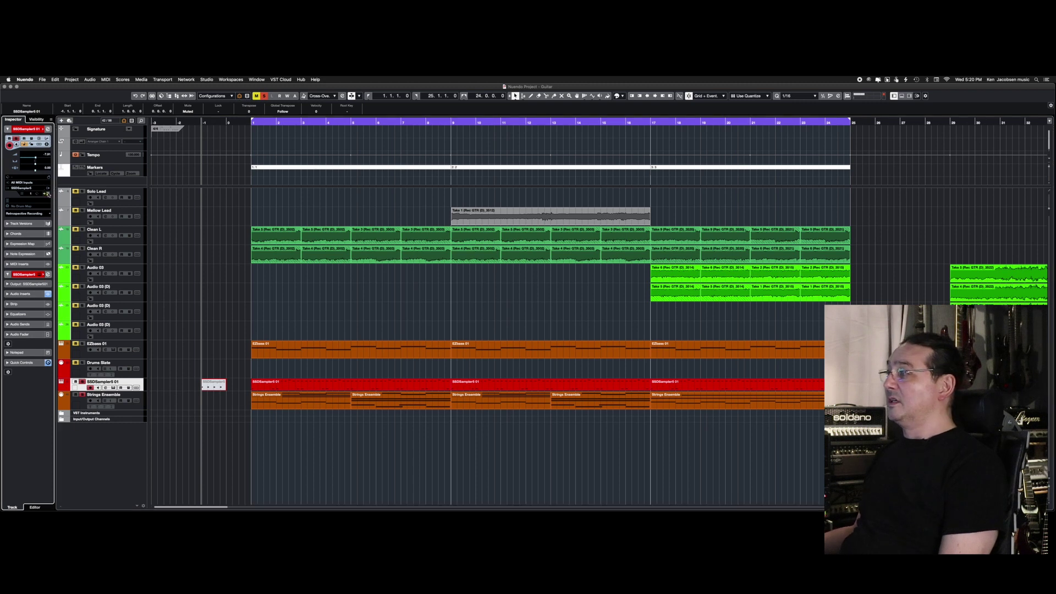
Step: View the SSD5 drum instrument and the Strings Ensemble's Vienna Ensemble Pro 7 connection, then play the soloed drums and strings
click(48, 194)
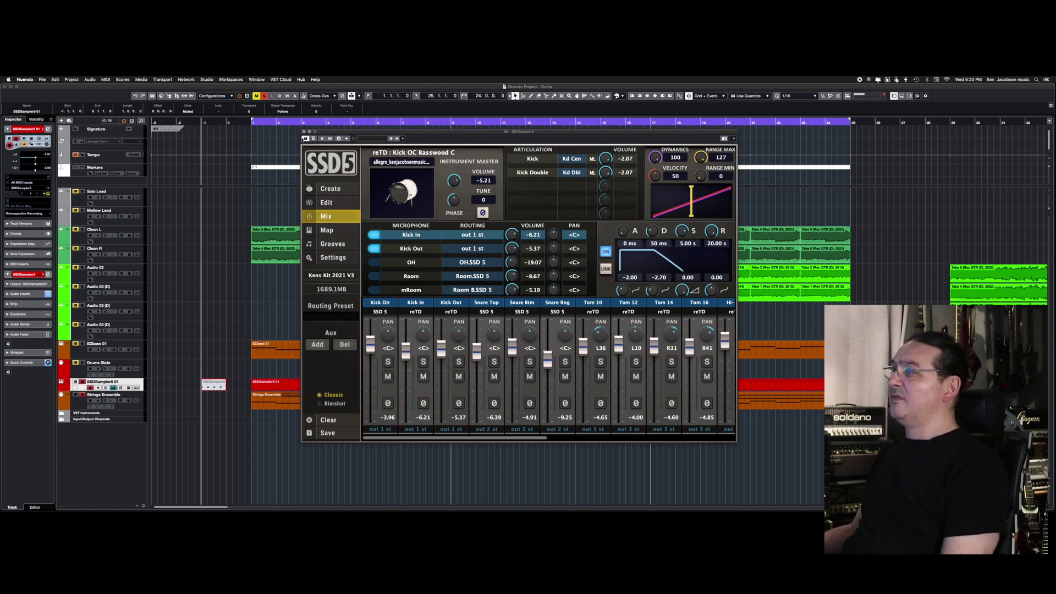
click(304, 132)
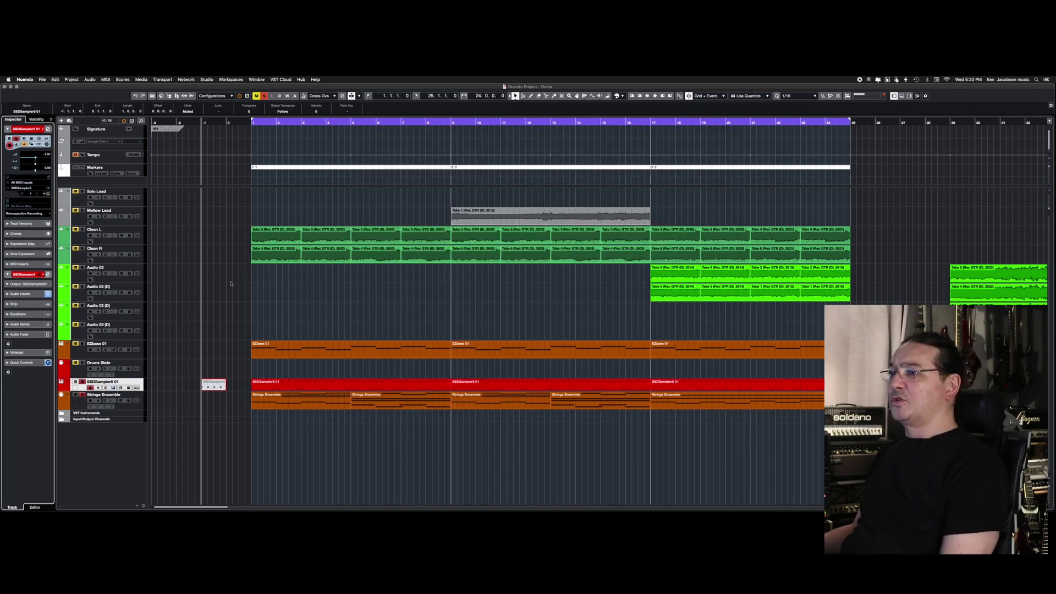
click(134, 404)
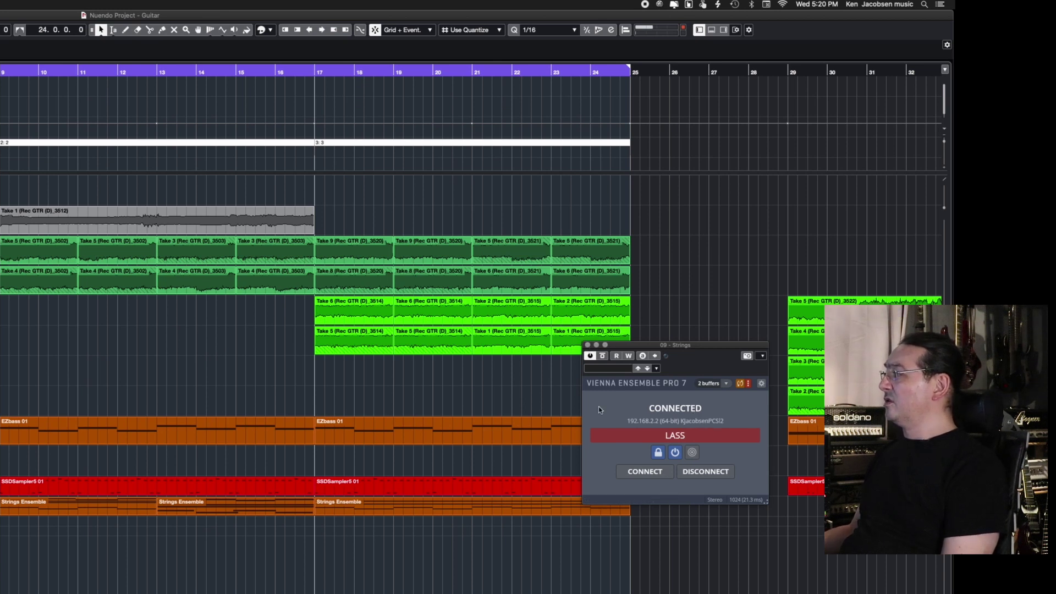
click(587, 345)
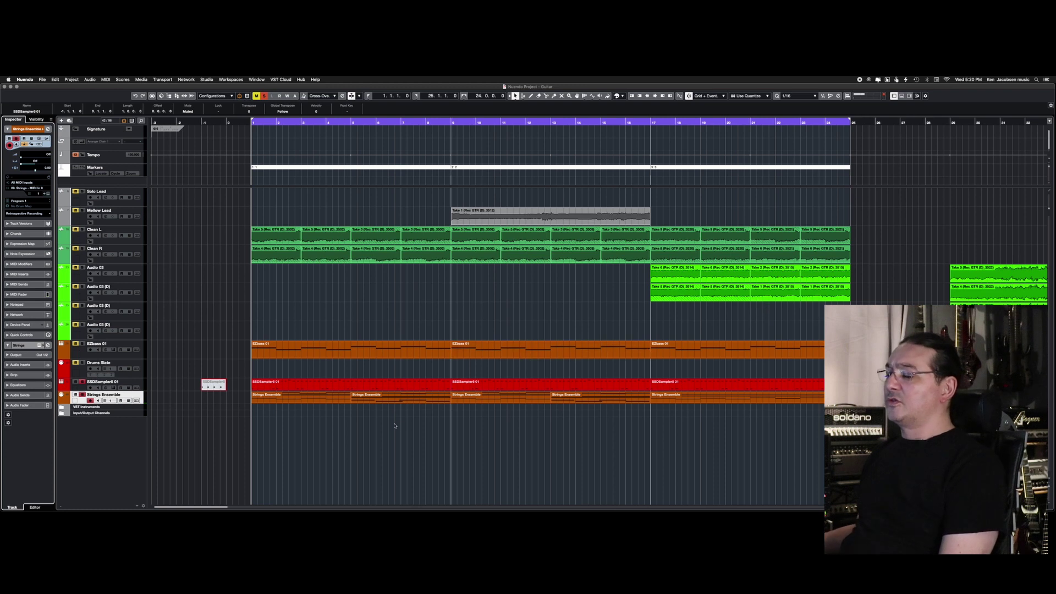
key(space)
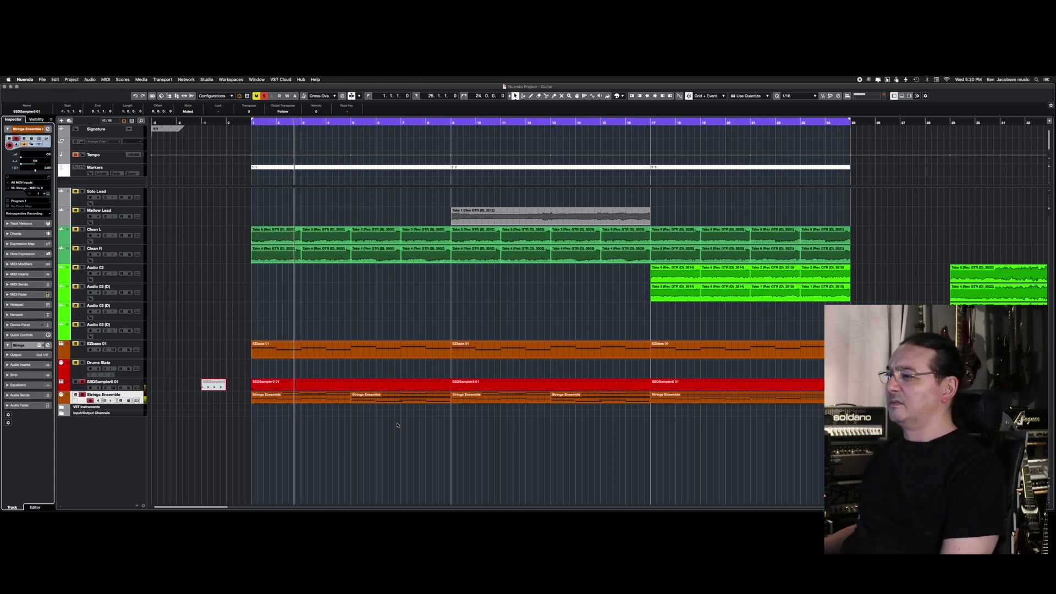
key(space)
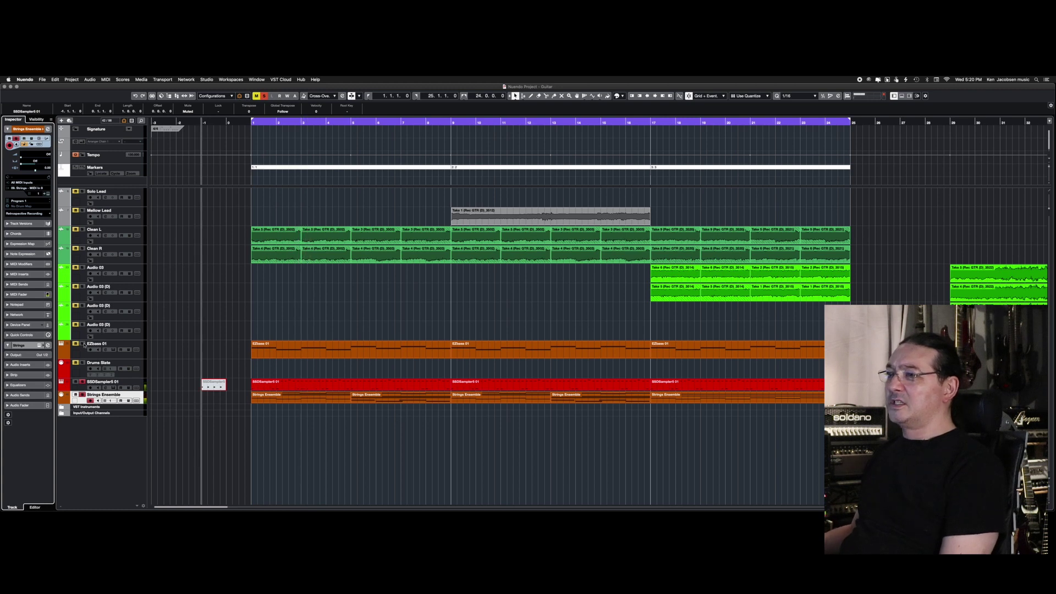
Step: Add the EZbass 01 track to the solo, view its EZbass instrument, and play it with the soloed drums and strings
click(84, 345)
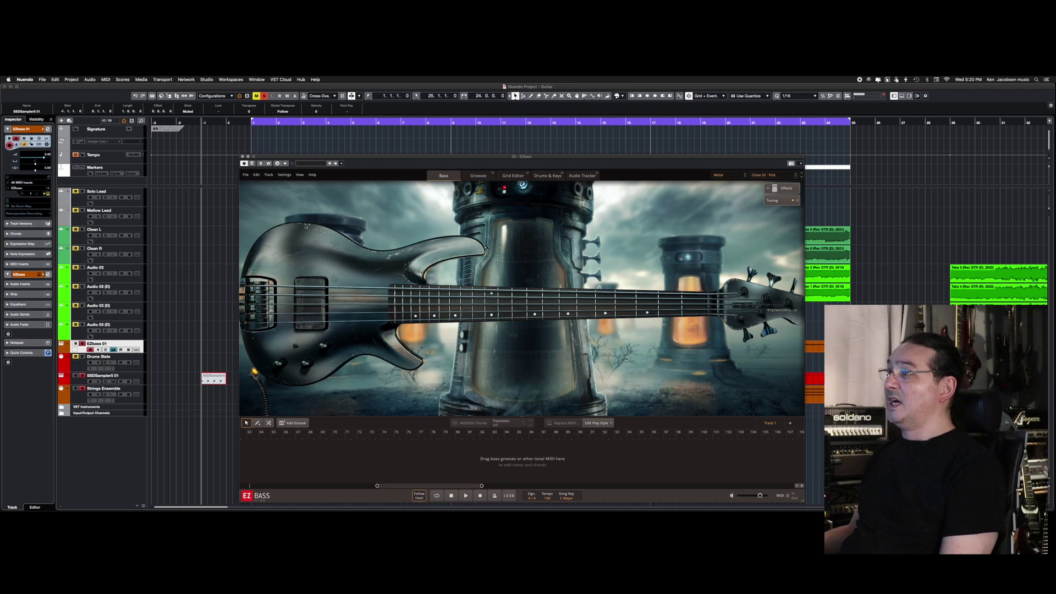
click(241, 156)
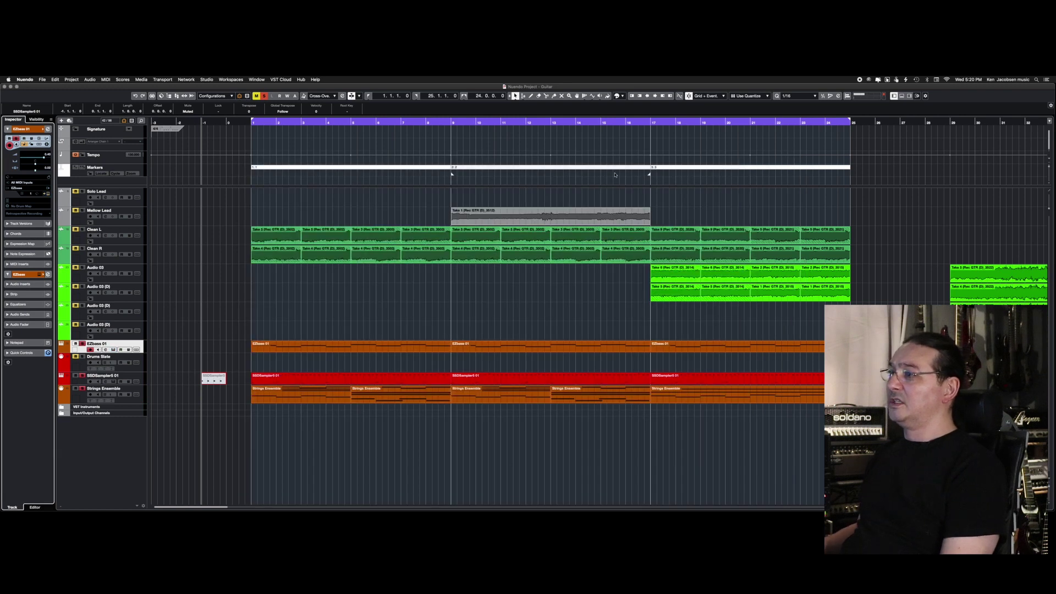
key(space)
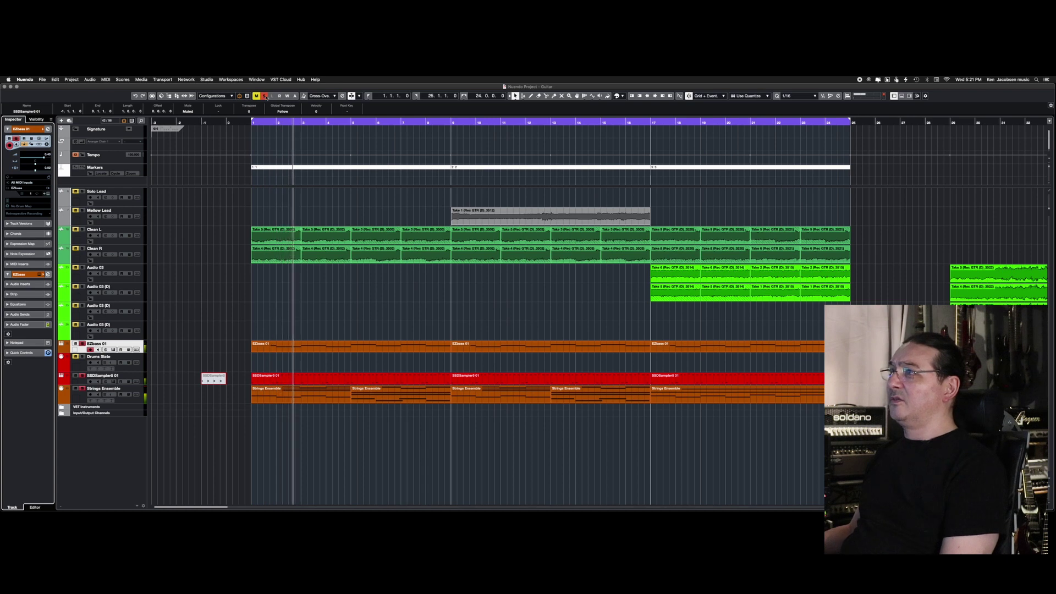
key(space)
Step: Clear all solos and play the full mix from bar 1, briefly showing the channel faders in the project window
key(alt+s)
key(1)
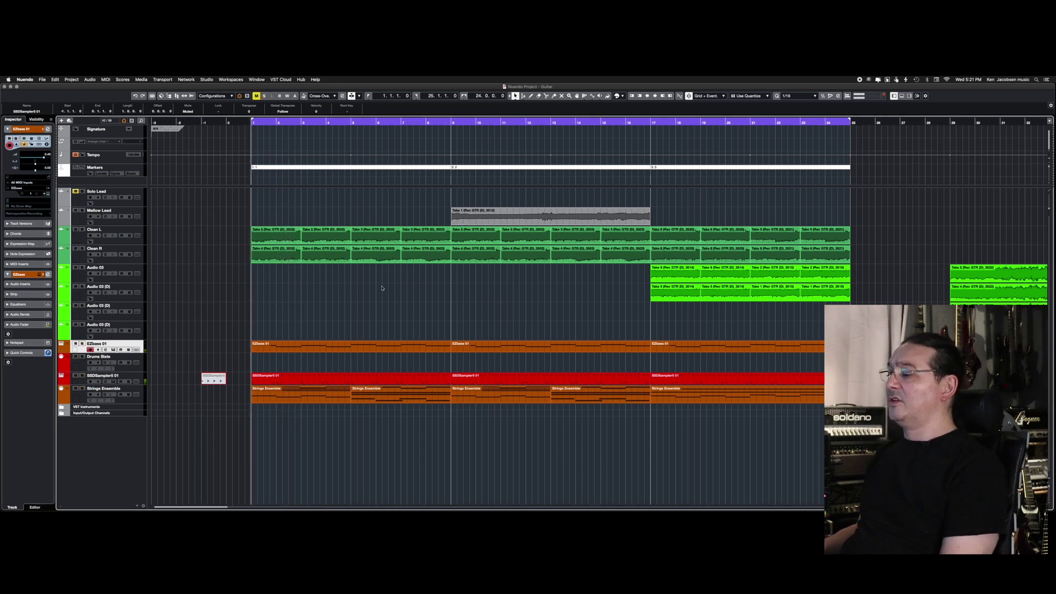
key(space)
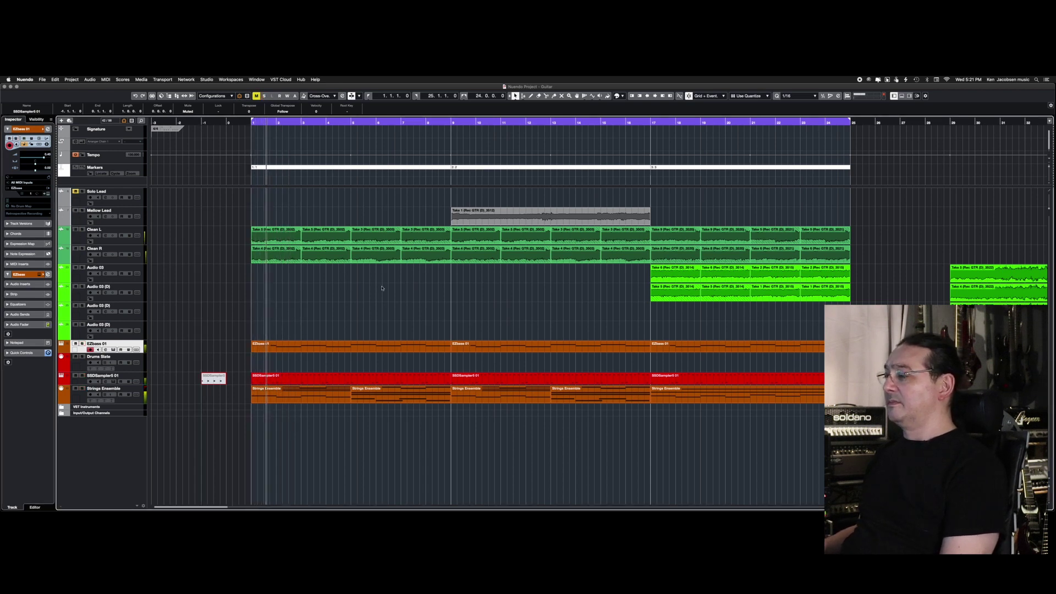
key(alt+F3)
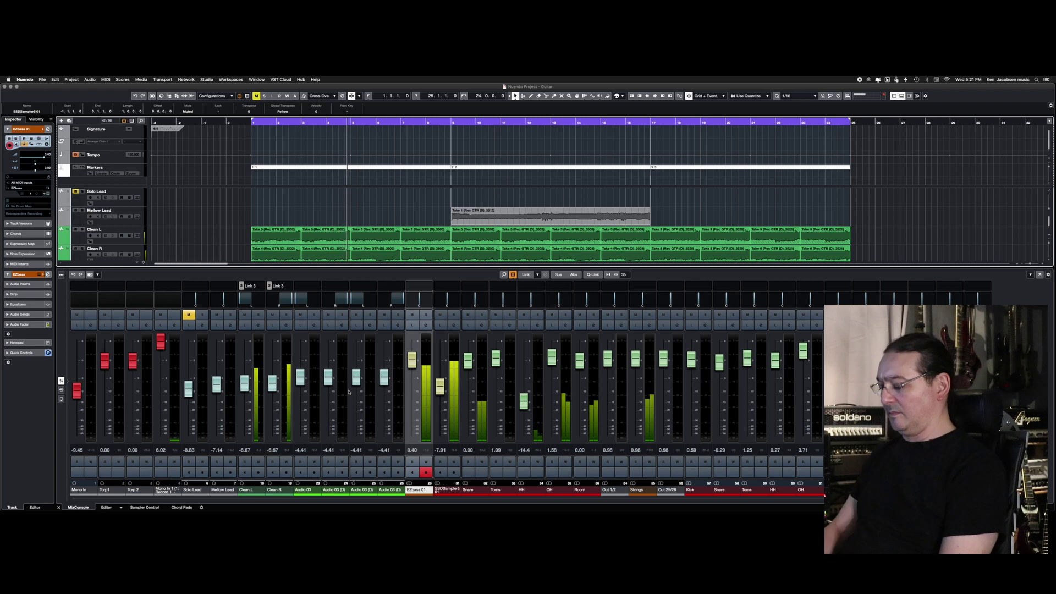
key(alt+F3)
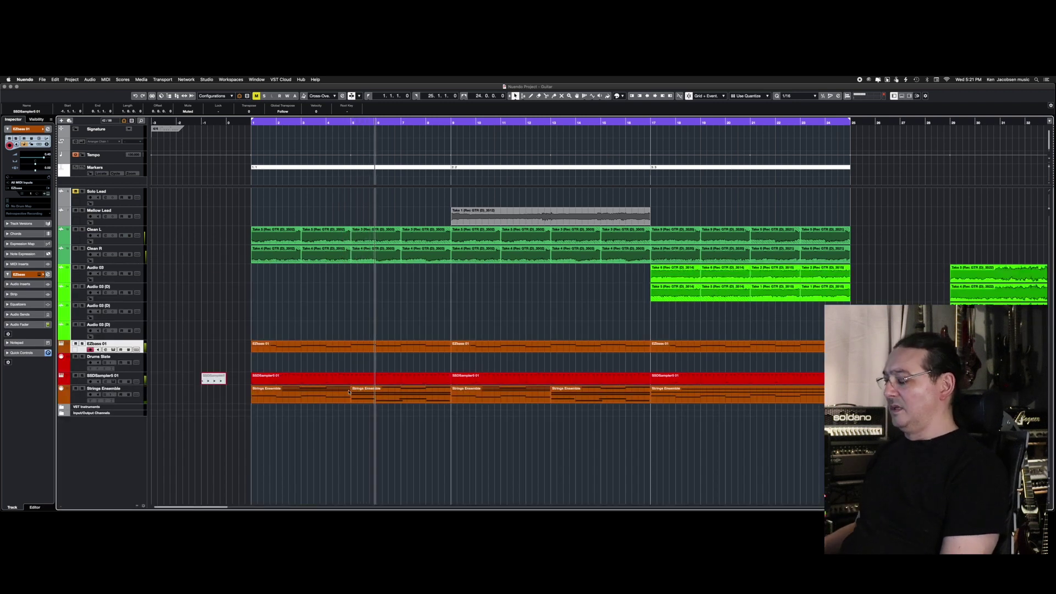
key(space)
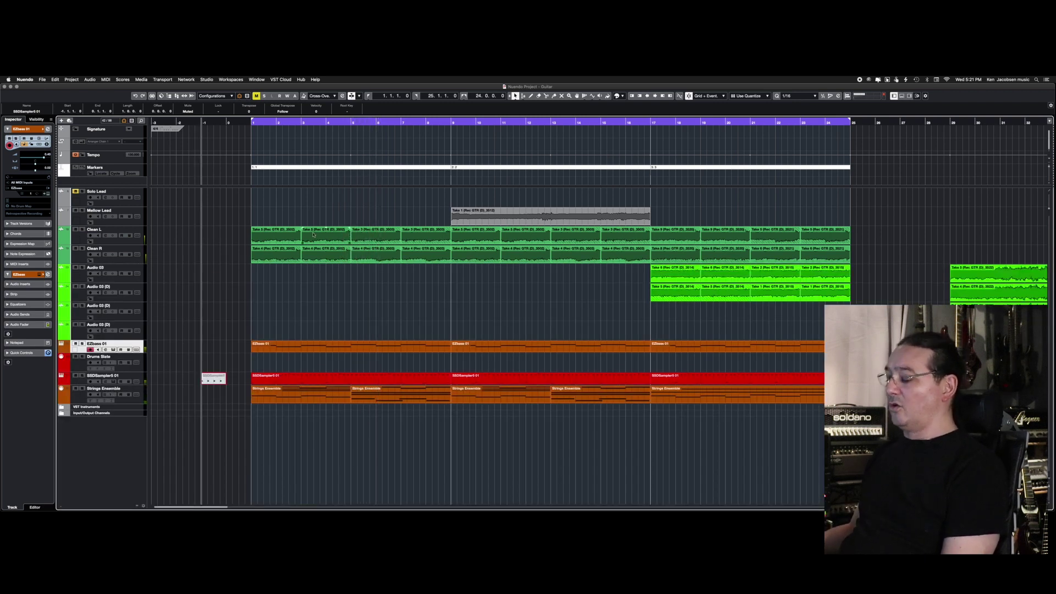
Step: Show the group channel mixer and view the Brigade Chorus on the Clean GTR group while the mix plays
key(F3)
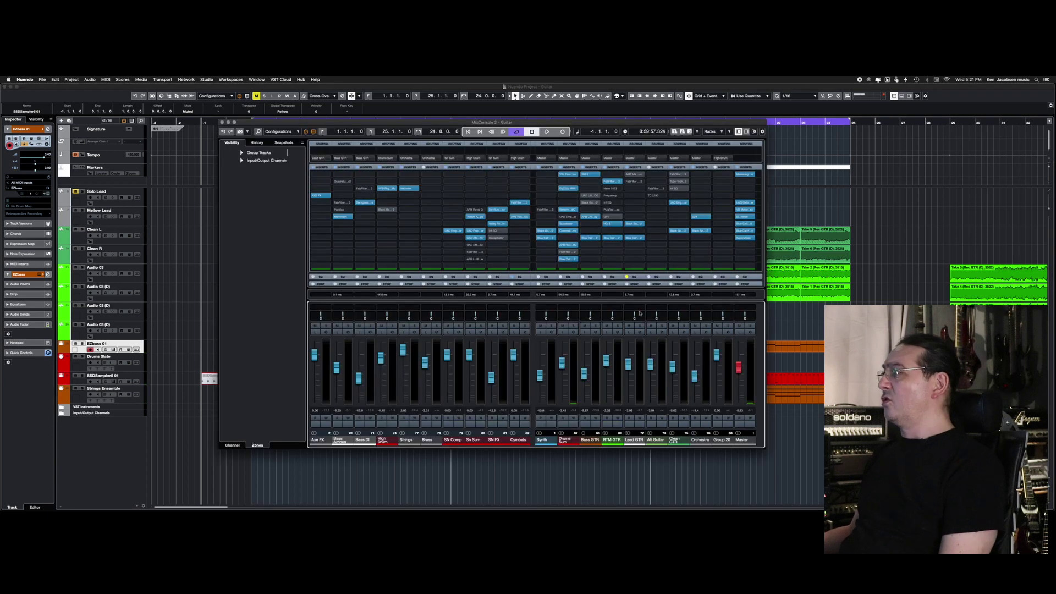
key(space)
click(678, 202)
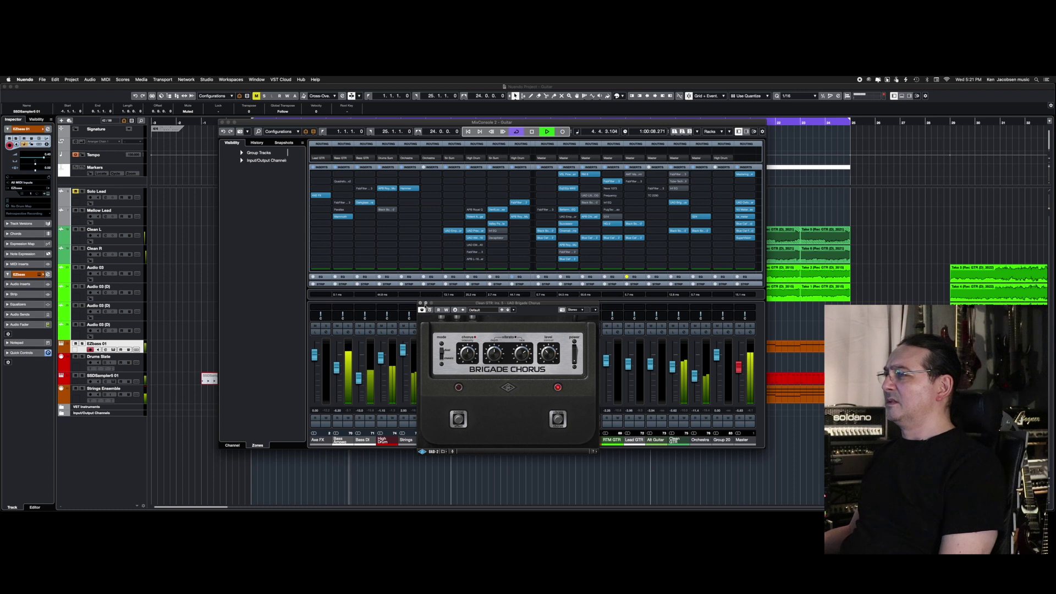
click(592, 355)
key(space)
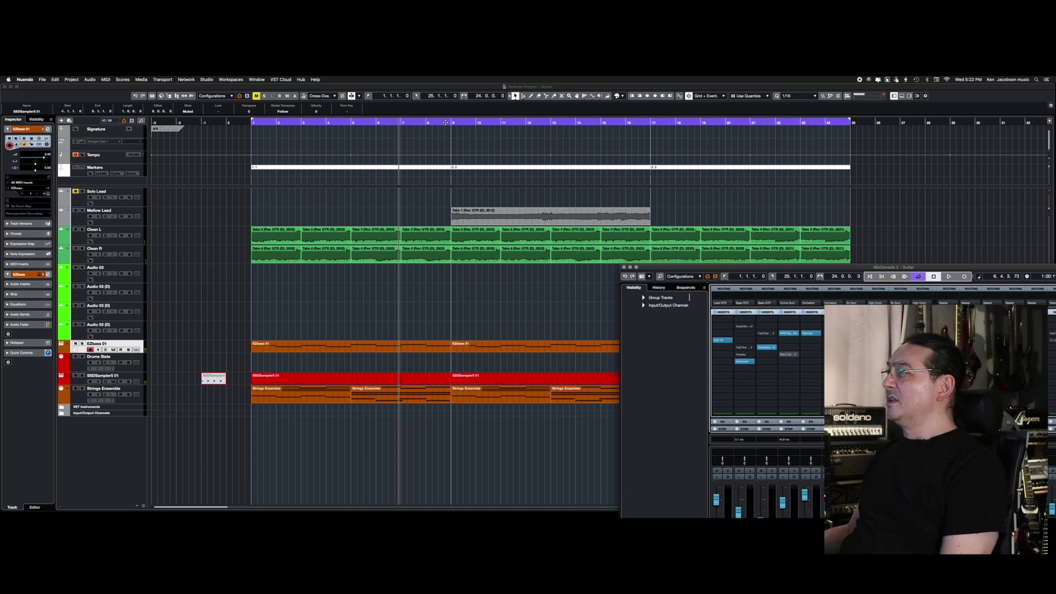
Step: Set the locators around the Mellow Lead event and bring the group channel mixer to the front during playback, centred over the project
click(446, 122)
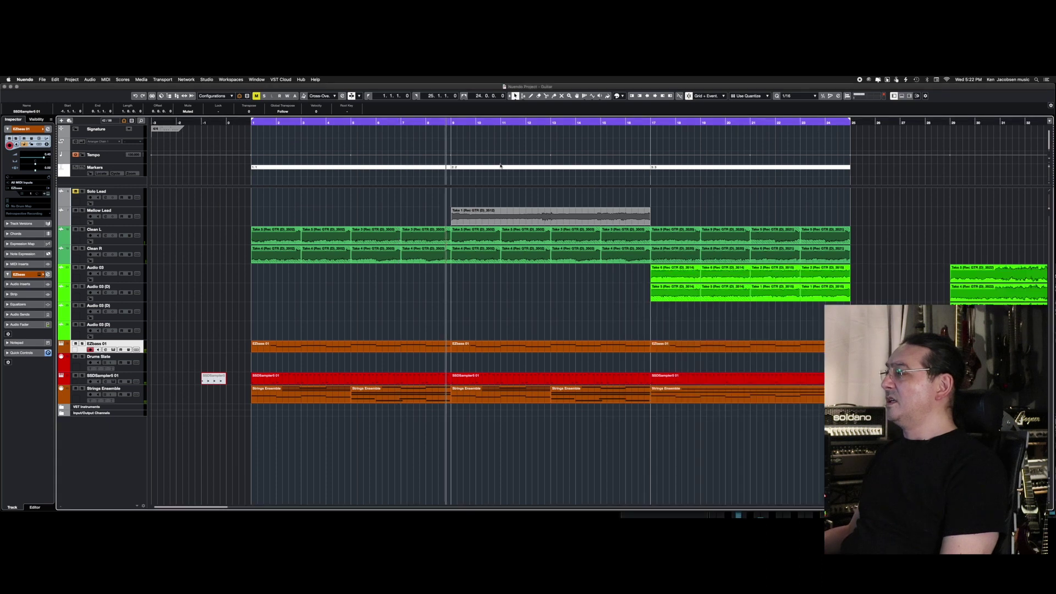
click(528, 215)
key(p)
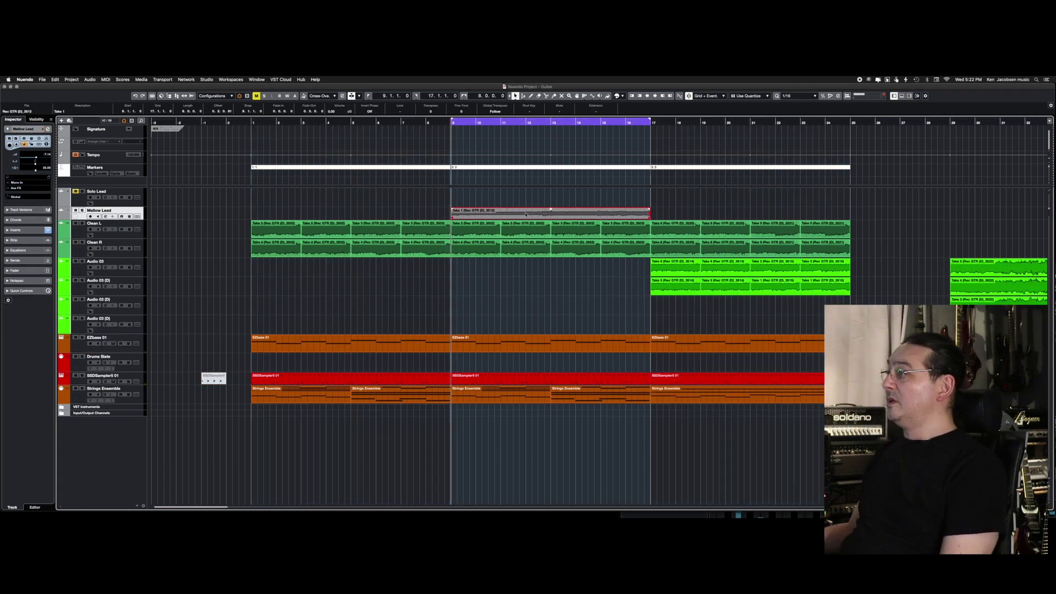
key(ctrl+Up)
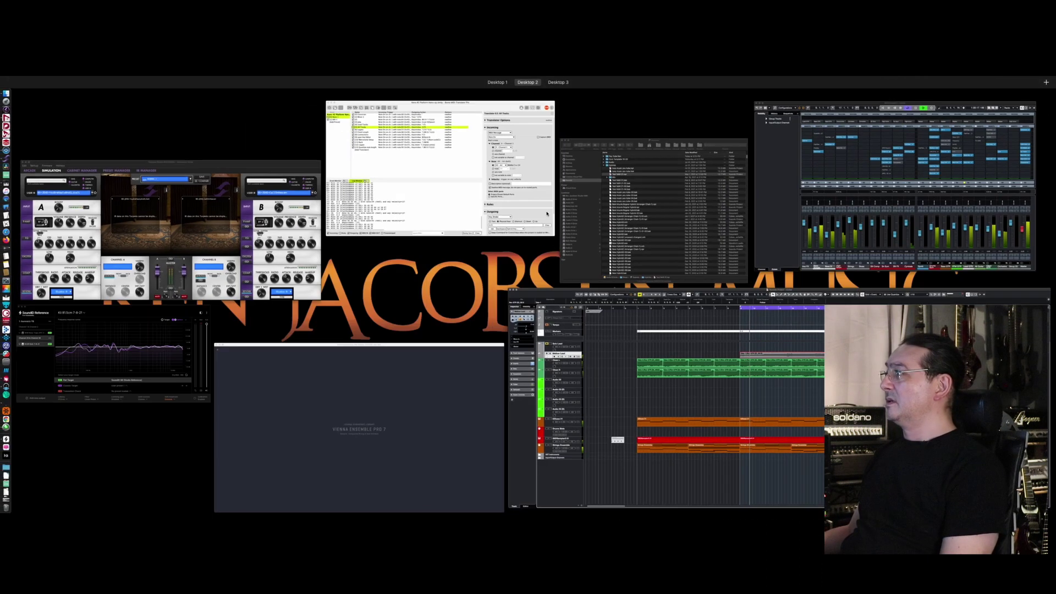
click(902, 195)
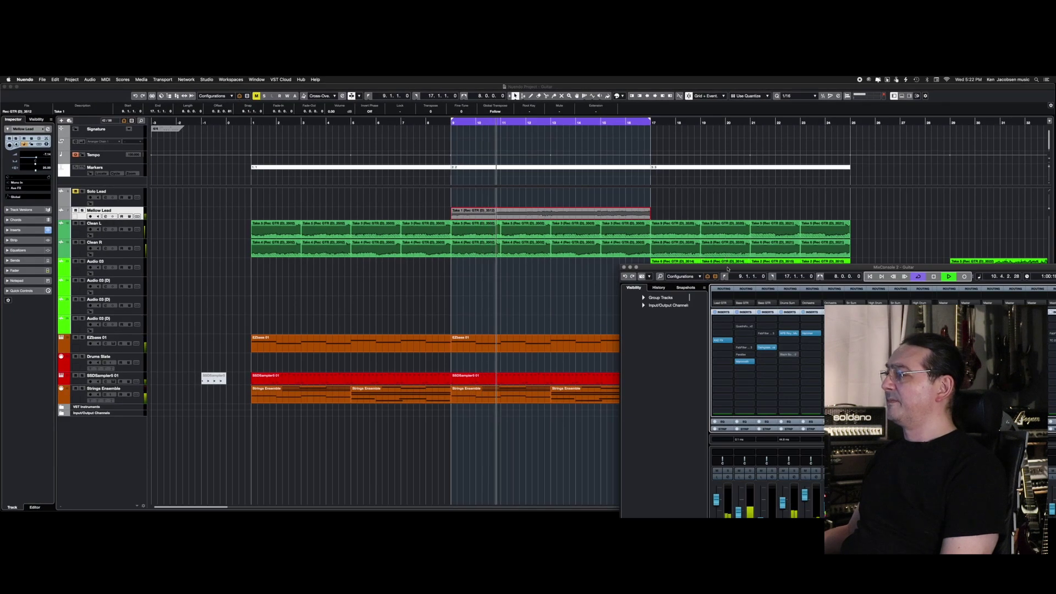
drag(720, 267, 369, 146)
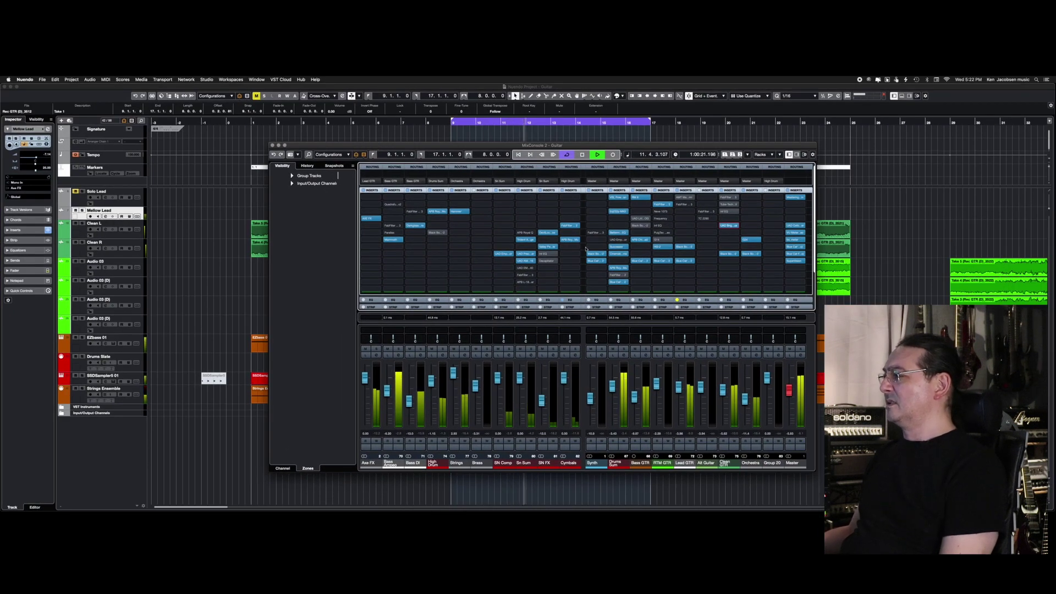
Step: Compare the Lead GTR group soloed and within the full mix during playback, then stop
click(691, 348)
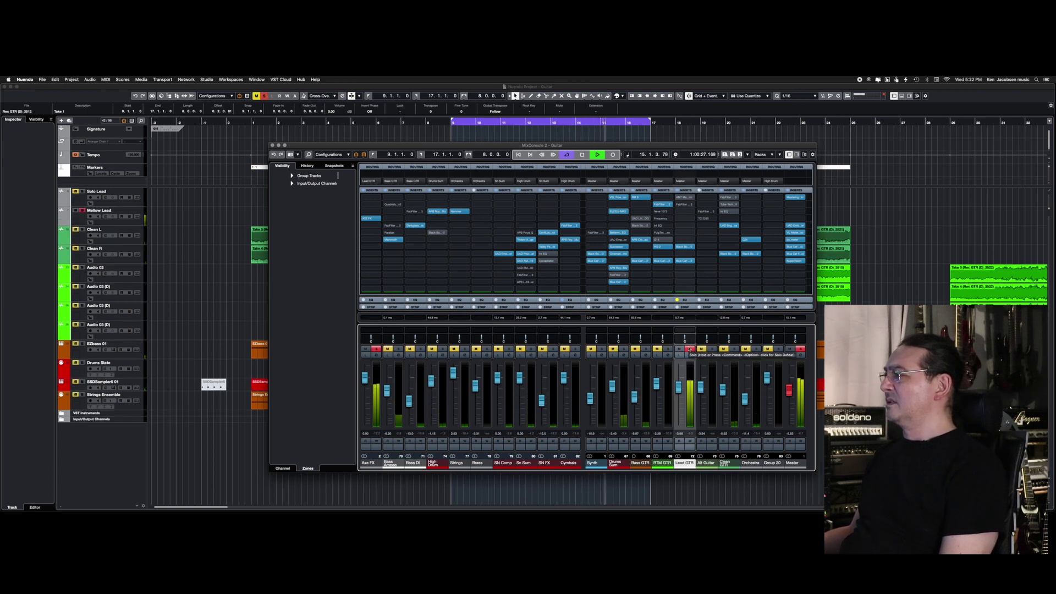
click(689, 349)
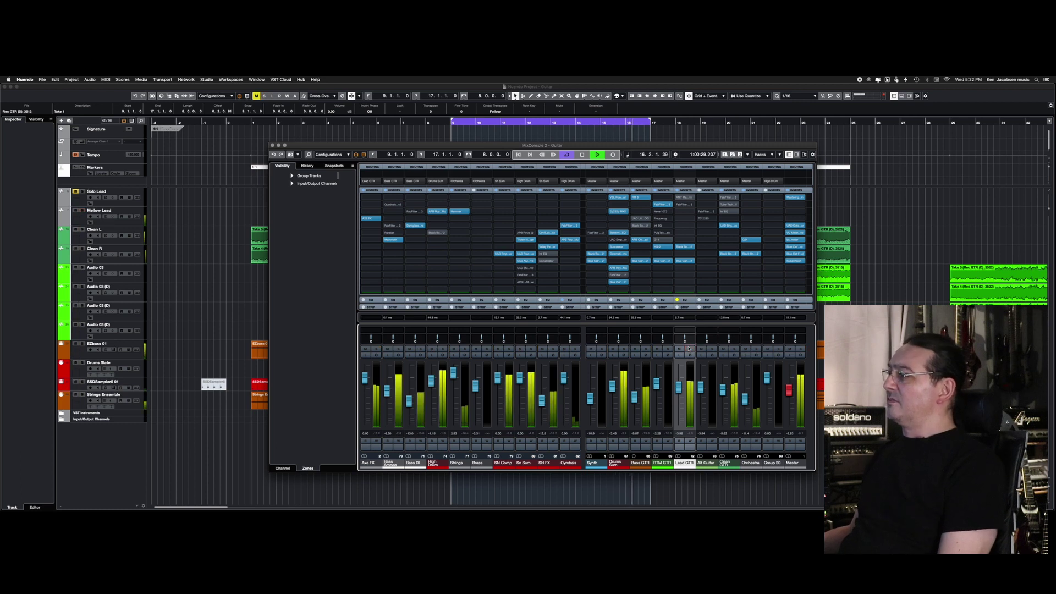
key(space)
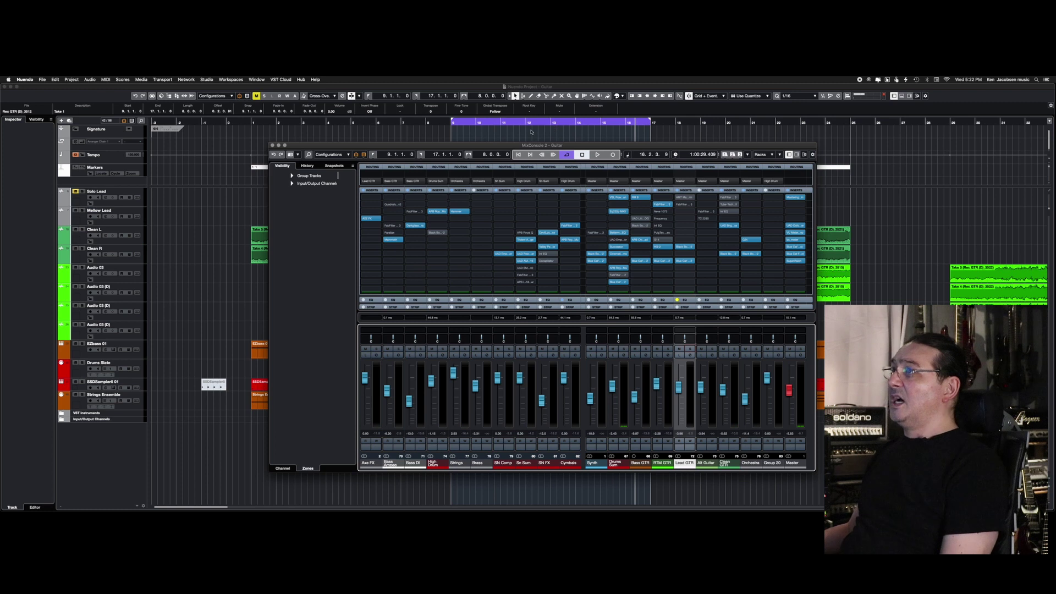
Step: Examine the AXE FX send and return buses among the external effects in Audio Connections, then switch to Axe-Edit III
click(208, 80)
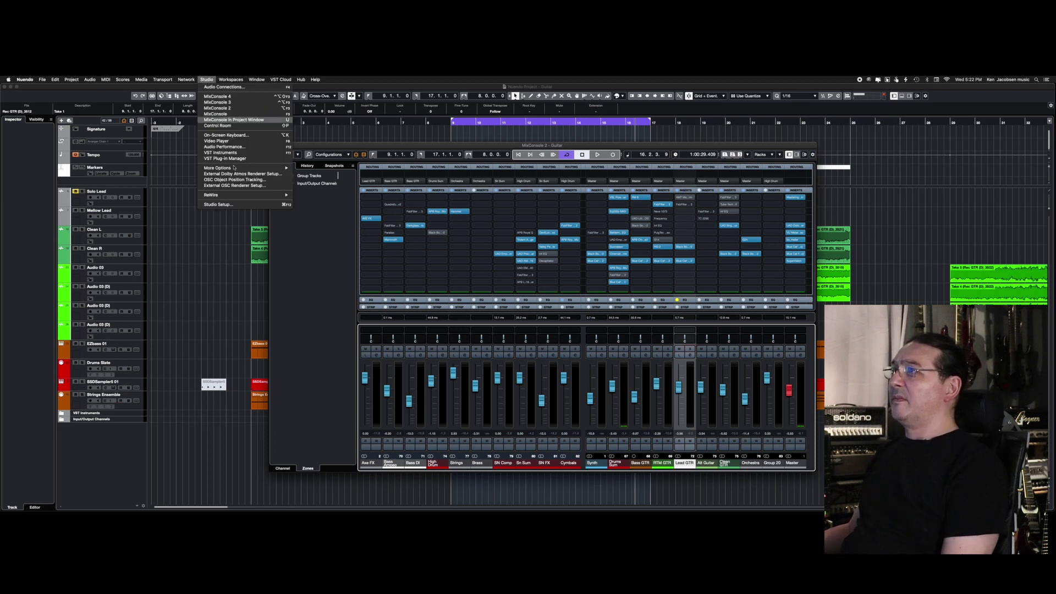
click(249, 88)
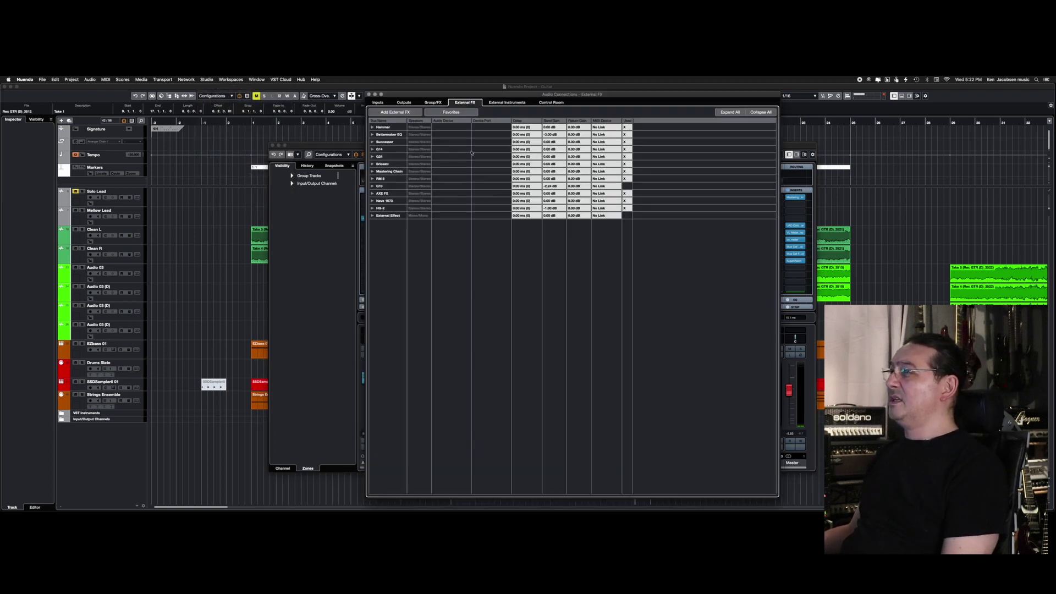
click(372, 194)
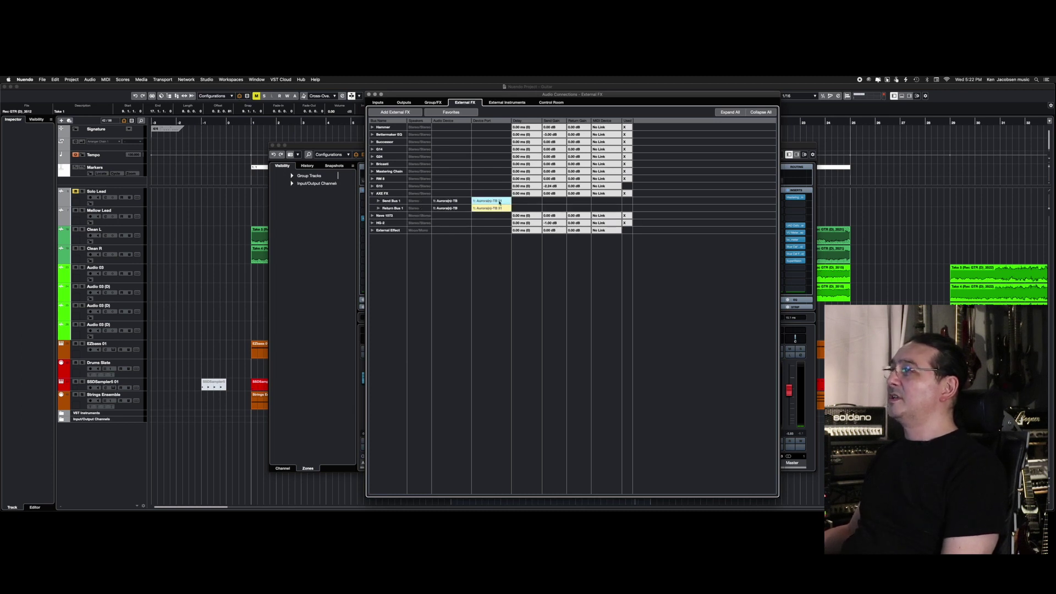
click(369, 94)
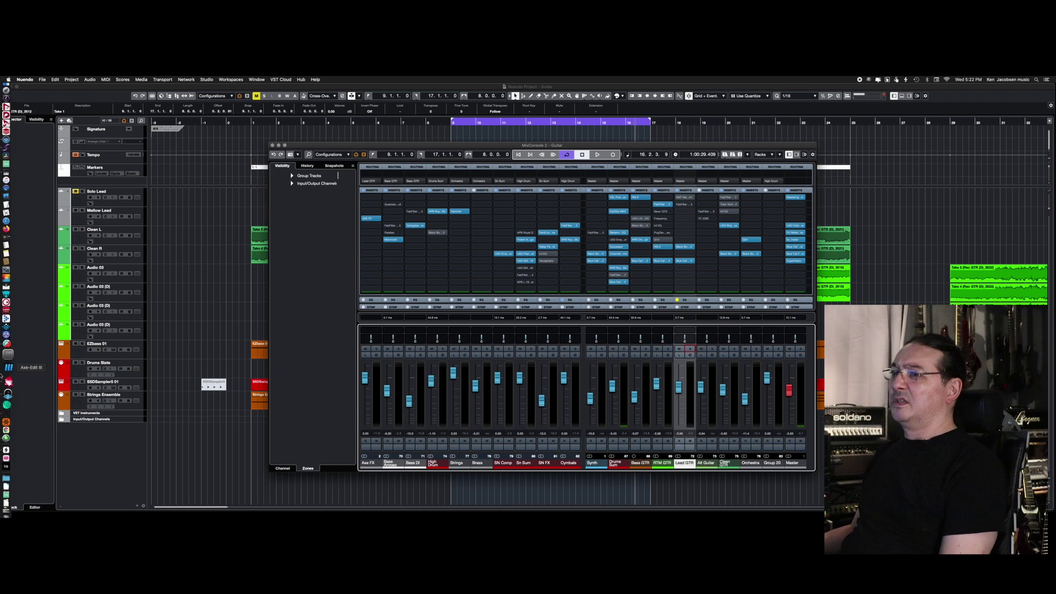
click(8, 371)
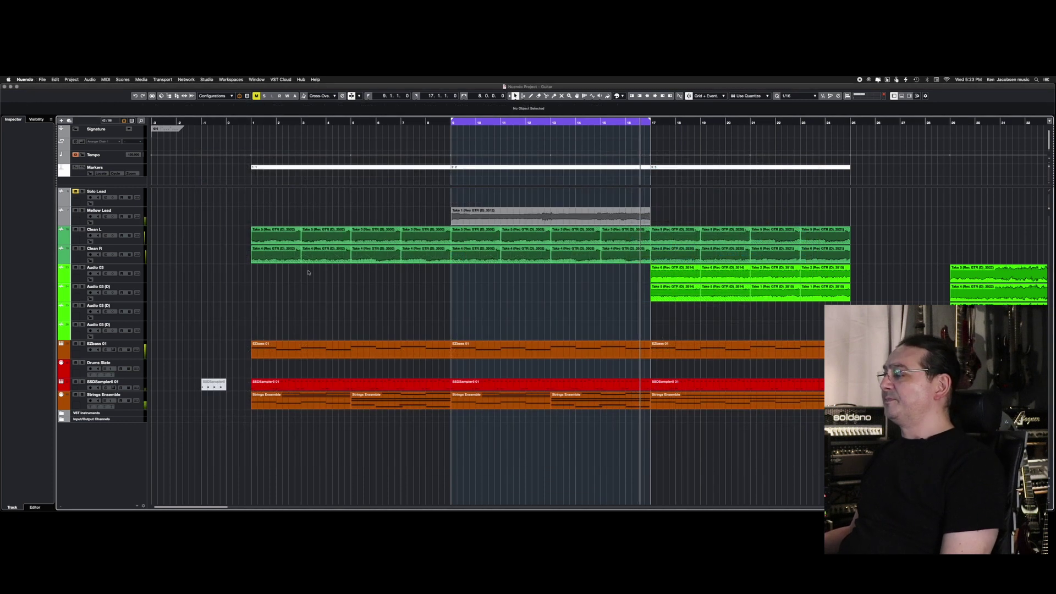
Step: Return to the group channel mixer in Nuendo, play the looped Mellow Lead section while watching the meters, and hide the mixer
key(ctrl+Up)
click(575, 155)
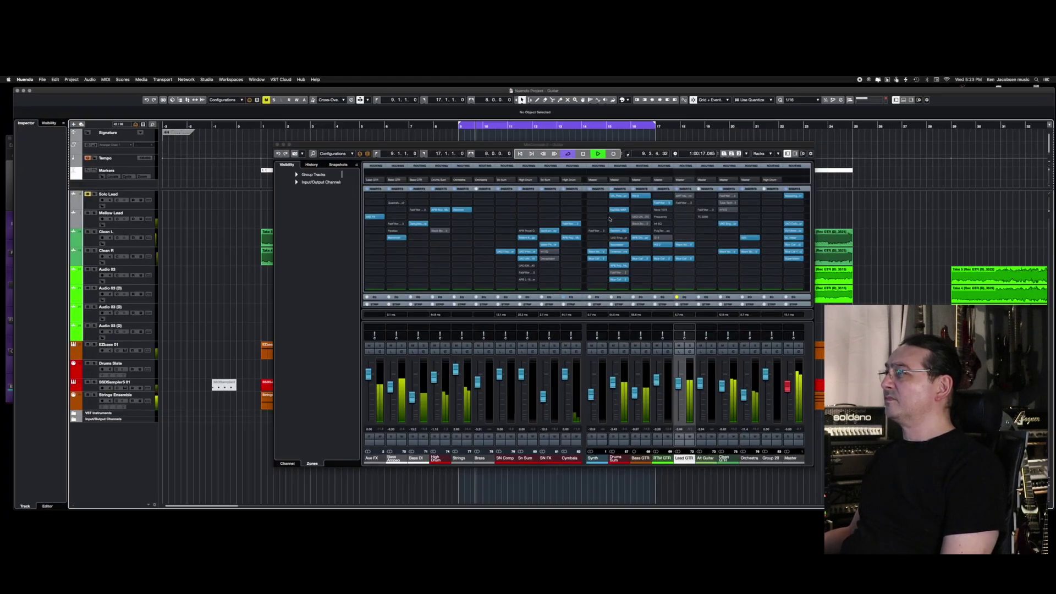
key(F3)
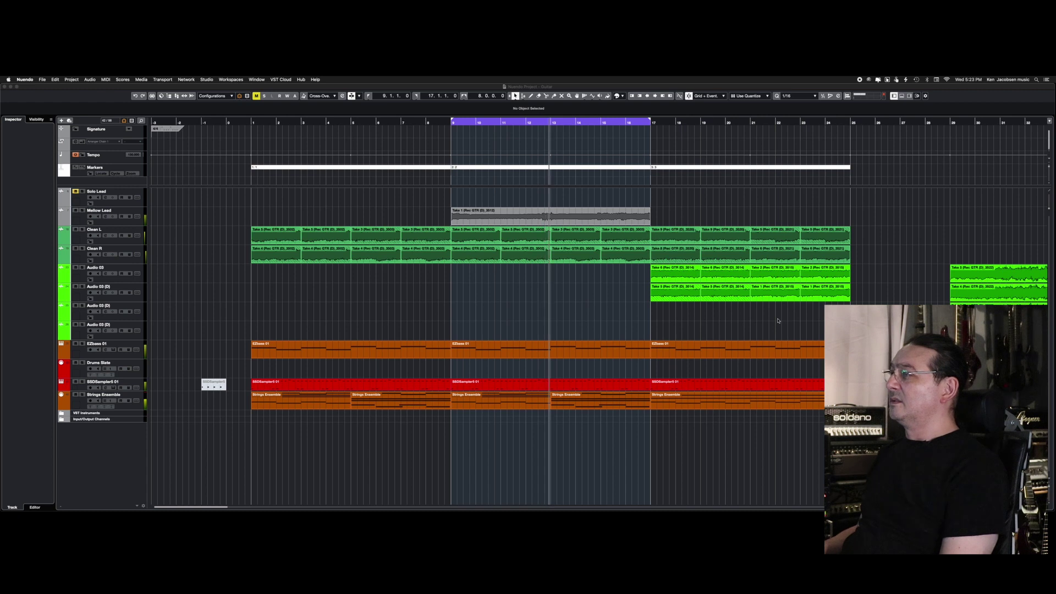
key(F3)
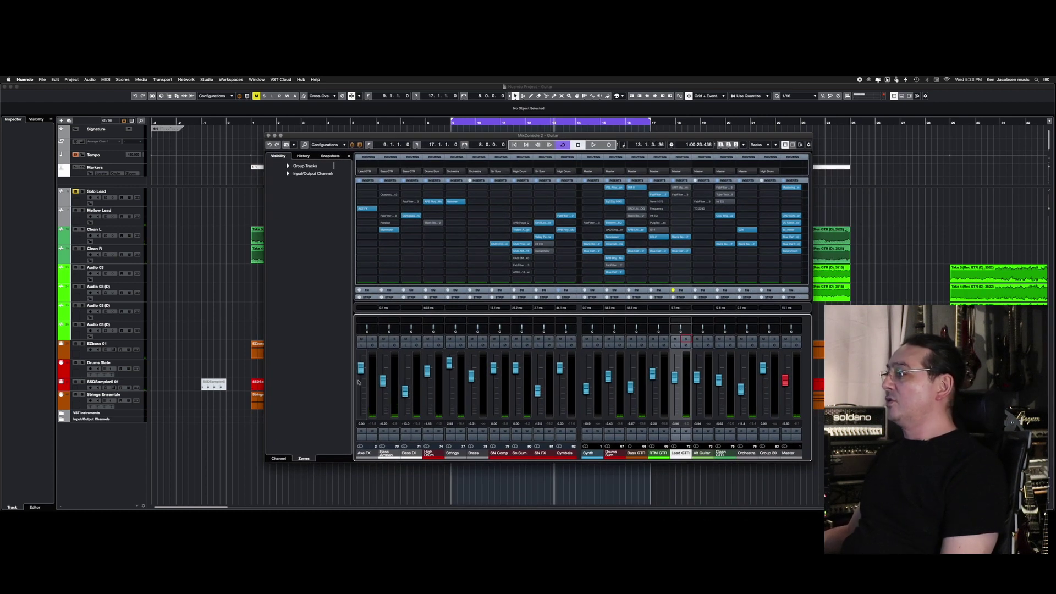
key(space)
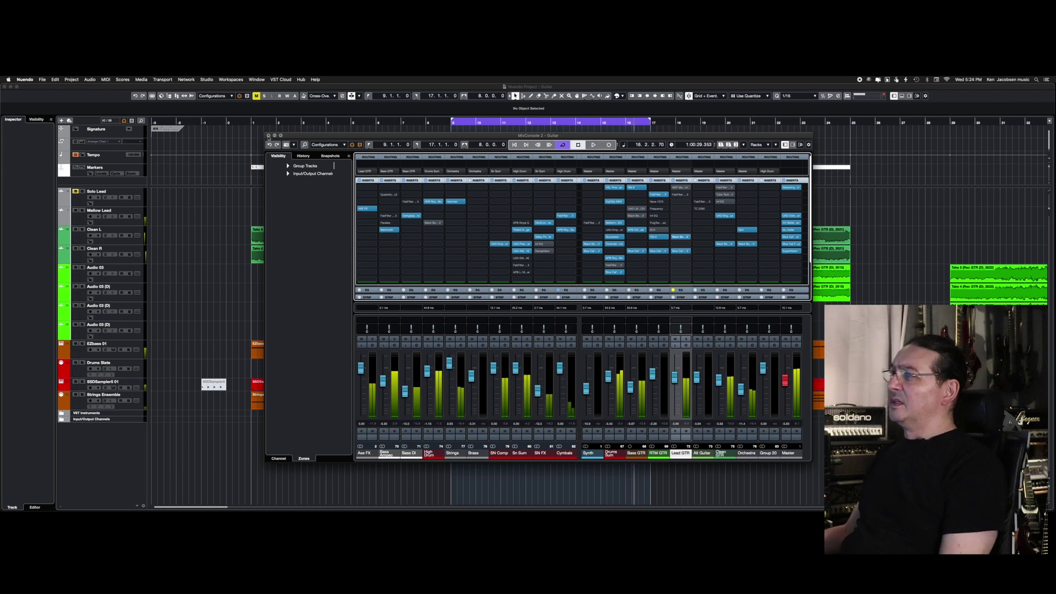
key(F3)
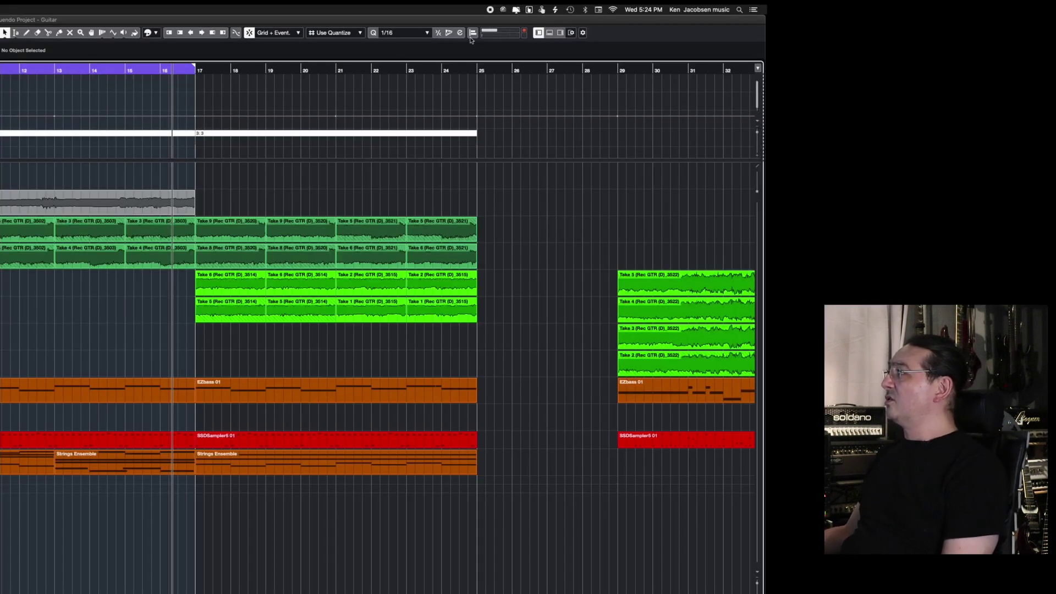
Step: Show the VST instrument rack, check the Control Room, look through the rack's loaded instruments, and hide it again
click(561, 33)
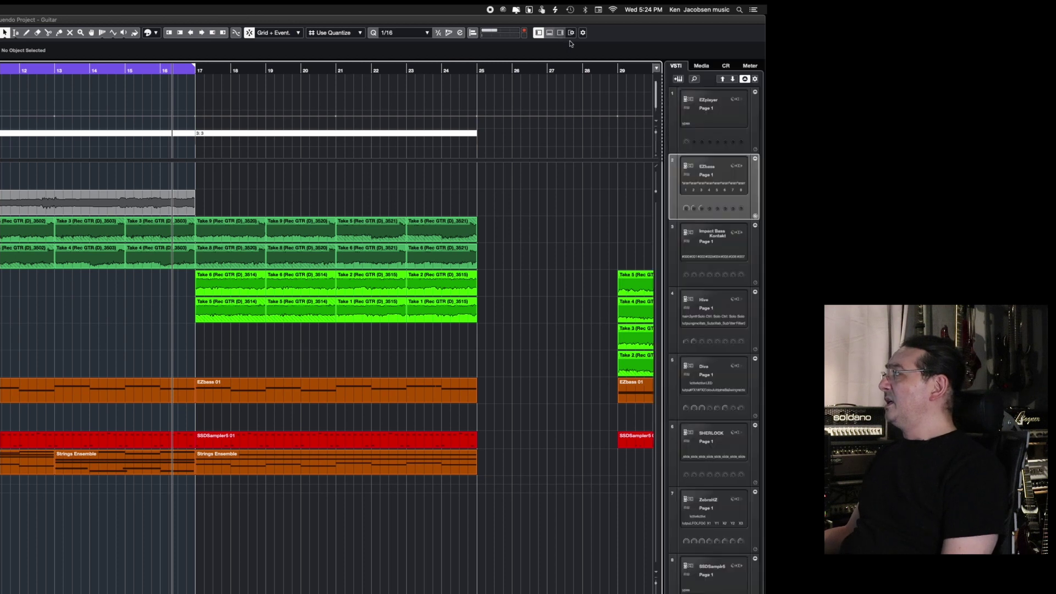
click(727, 66)
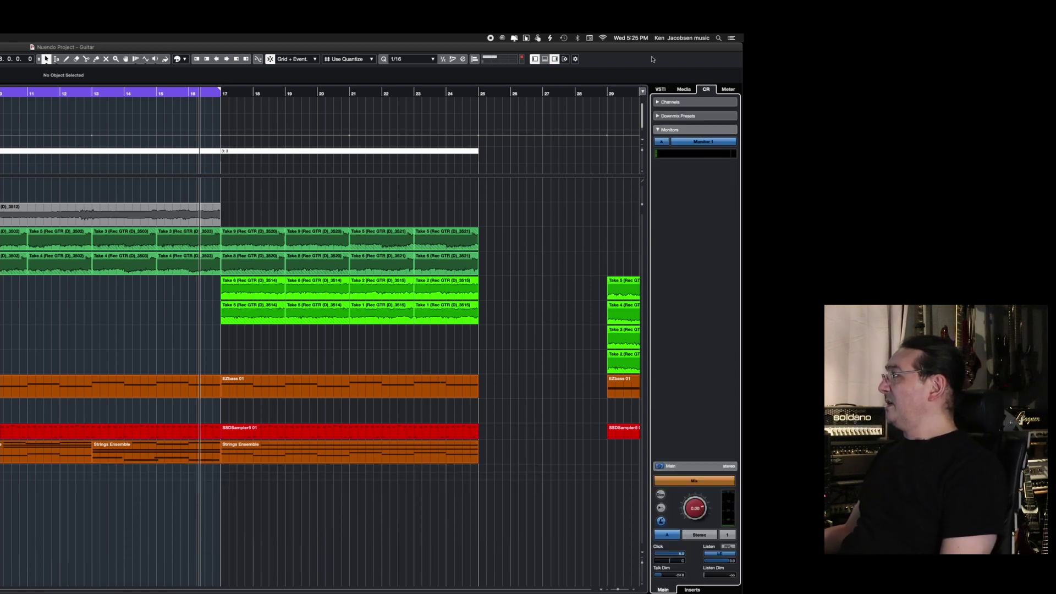
click(662, 89)
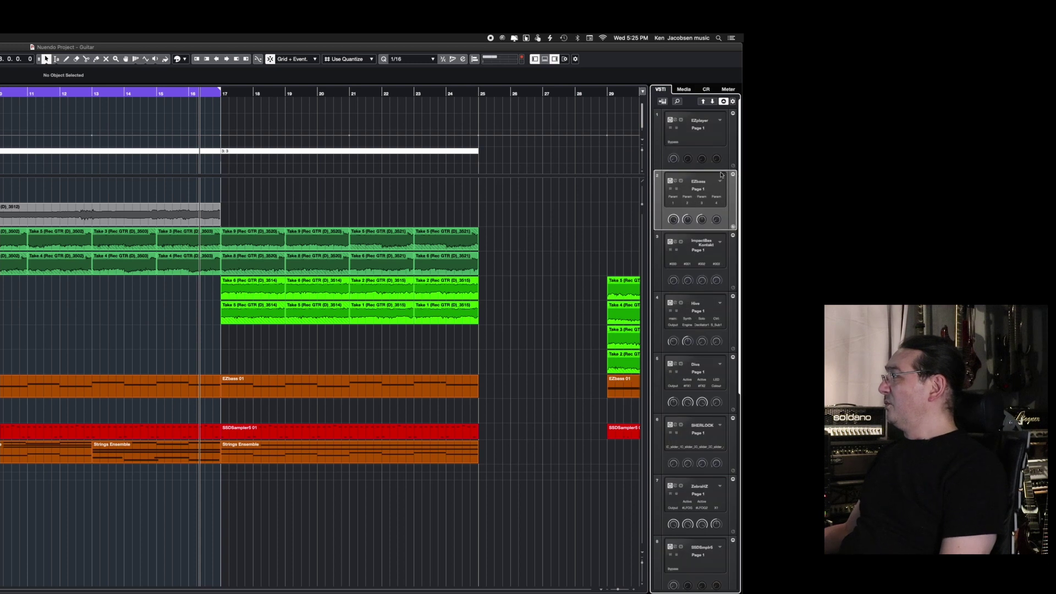
scroll(681, 267, down, 5)
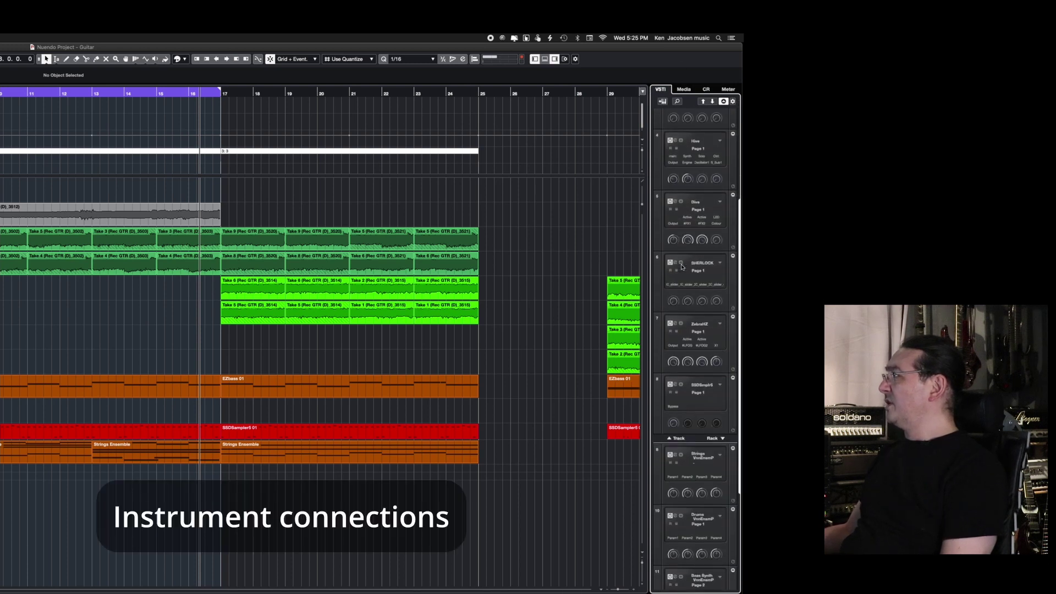
click(555, 59)
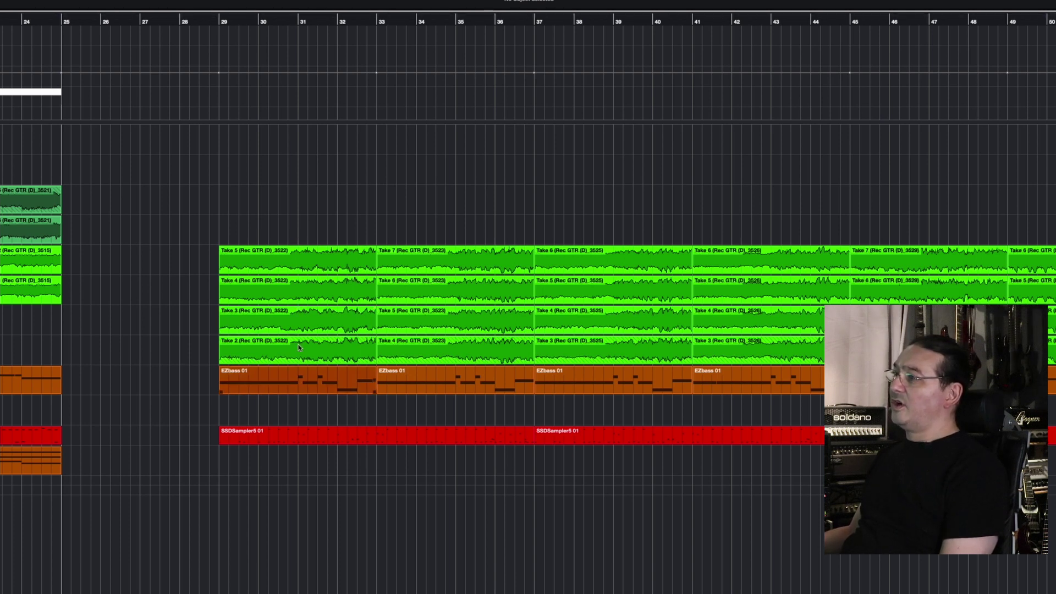
Step: Play the section of layered guitar takes, EZbass and drums starting at bar 29
click(218, 26)
key(space)
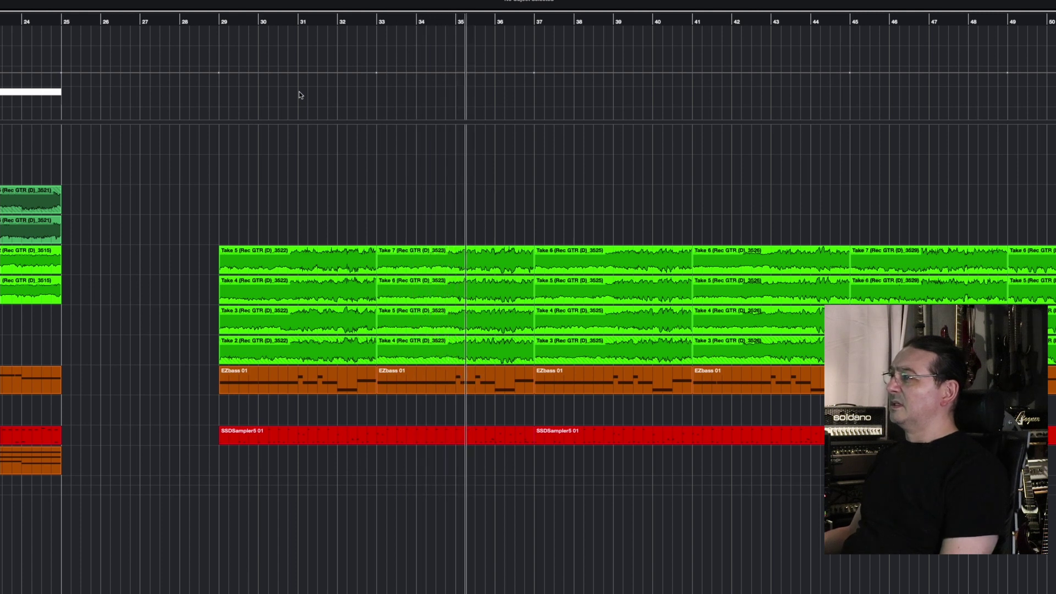
key(1)
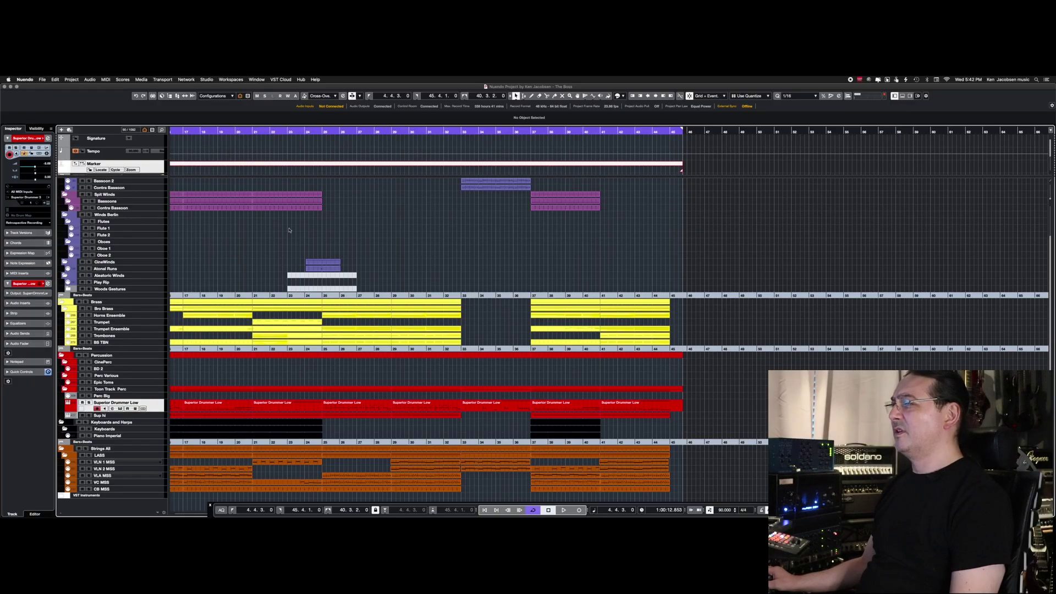
Step: Play The Boss orchestral project, select the Trumpet Ensemble and Horns Ensemble tracks while it plays, then stop
scroll(290, 230, left, 10)
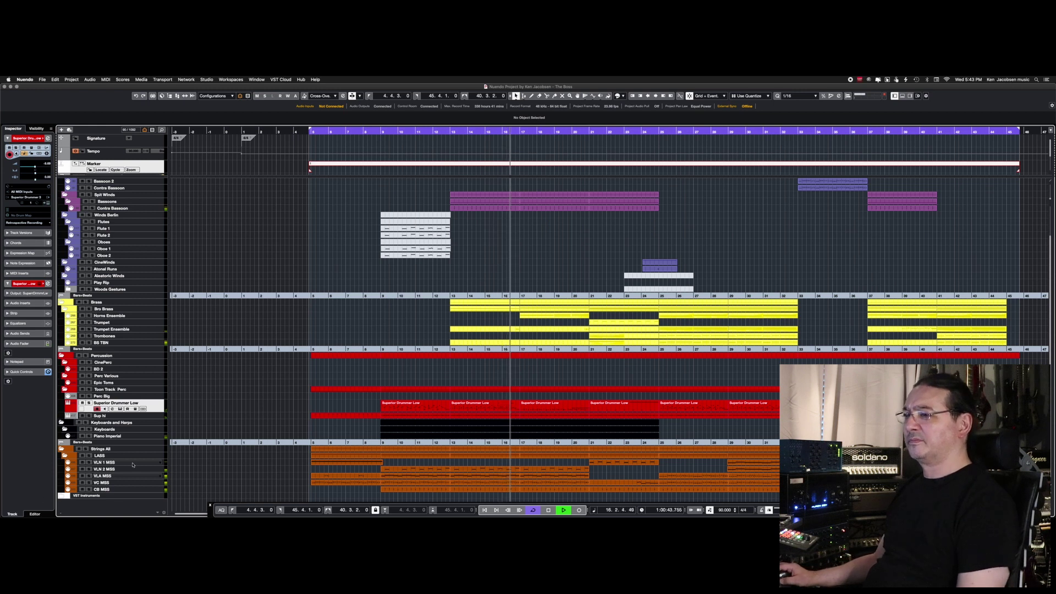
click(133, 329)
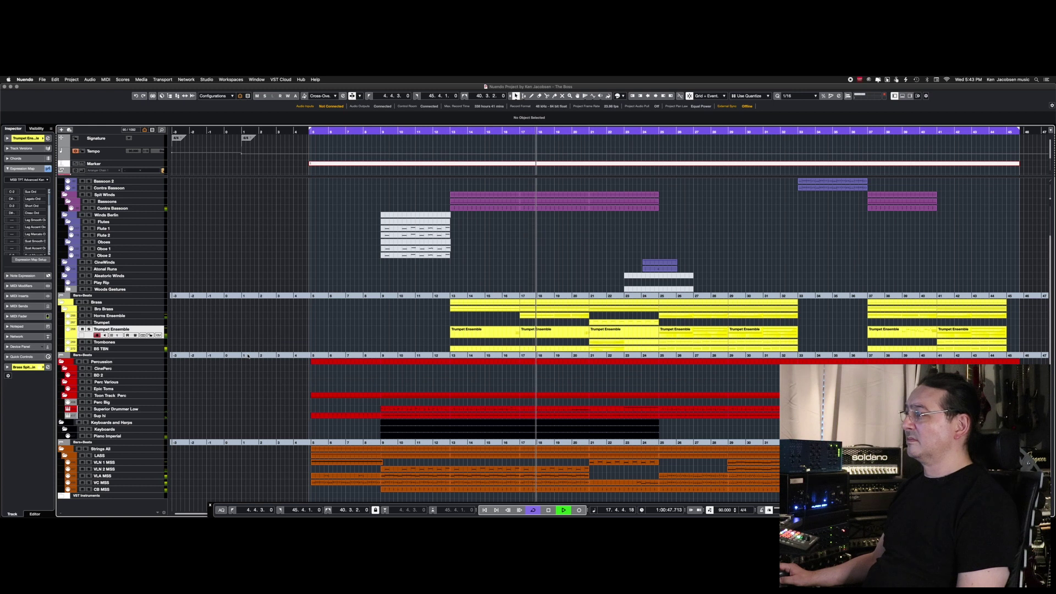
click(134, 315)
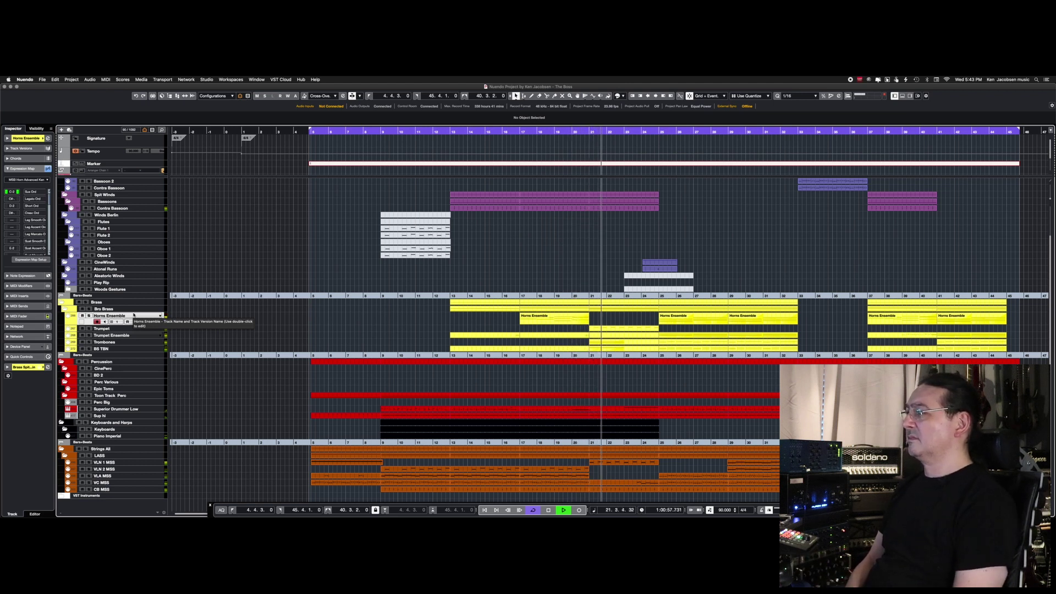
key(space)
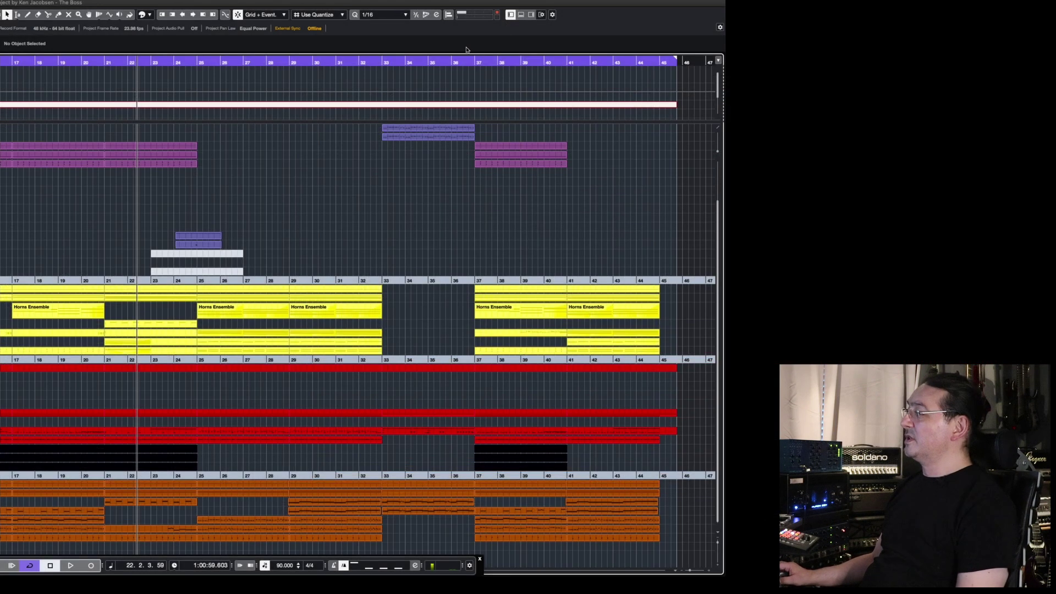
Step: Show the VST instrument rack and examine all its Vienna Ensemble Pro instances from first to last
click(532, 15)
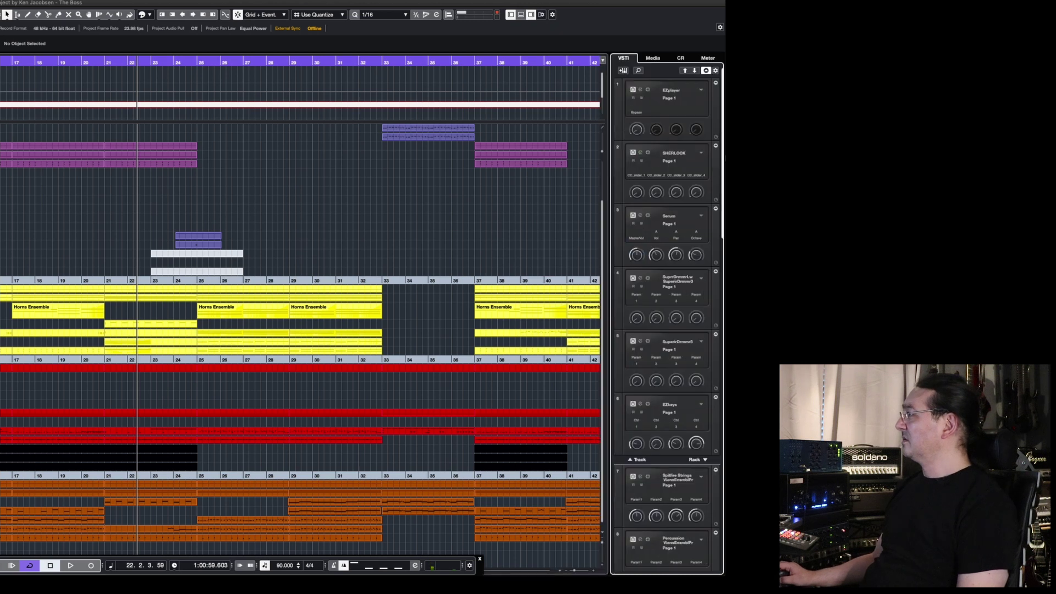
drag(724, 229, 720, 572)
scroll(710, 440, up, 15)
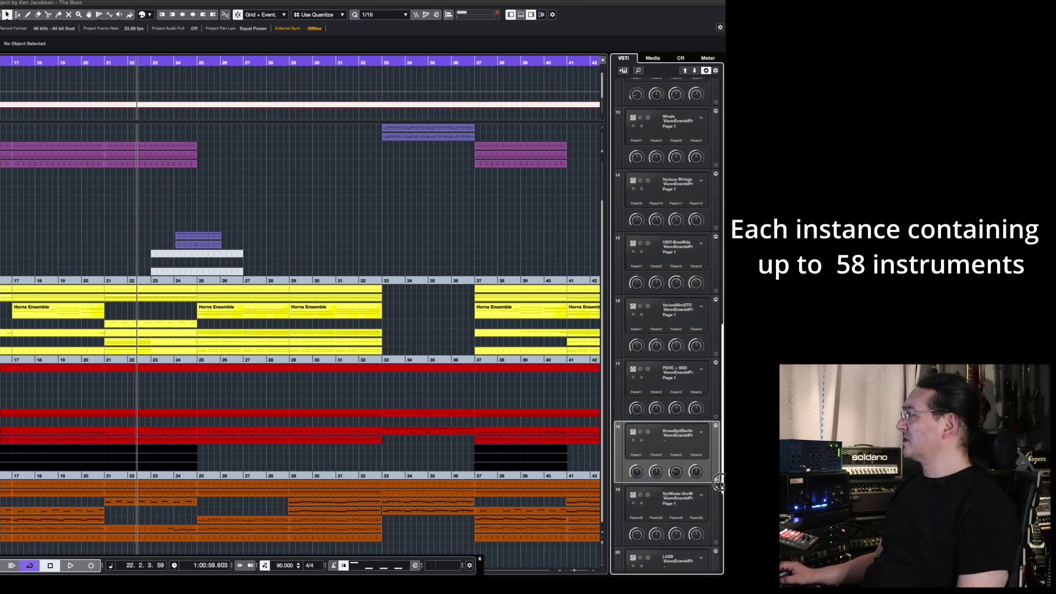
scroll(708, 241, up, 2)
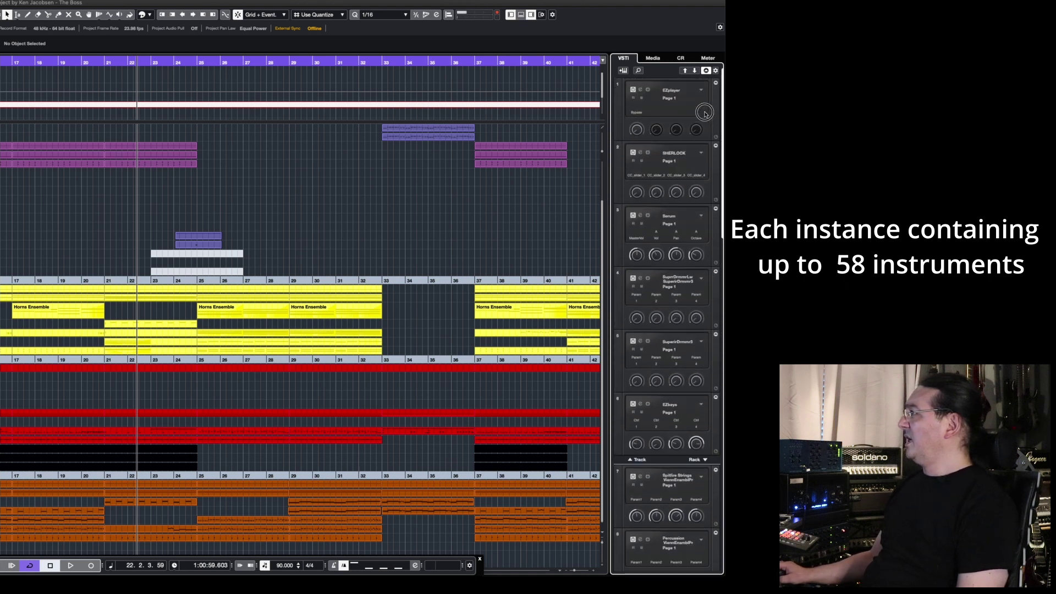
scroll(712, 275, down, 15)
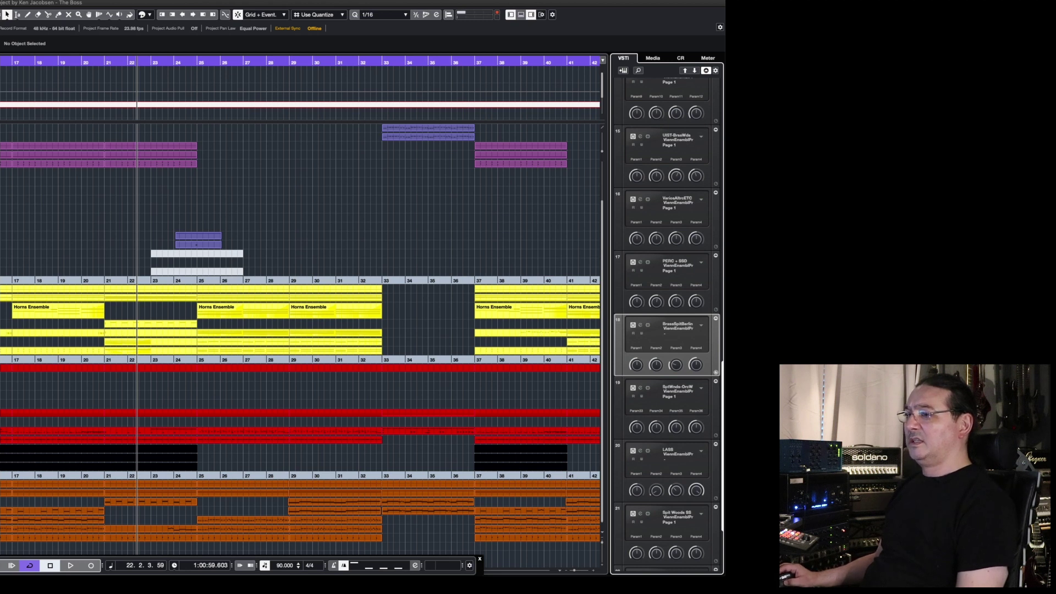
Step: Examine the instrument return channels in the MixConsole through to the string channels, then close the mixer
key(Down)
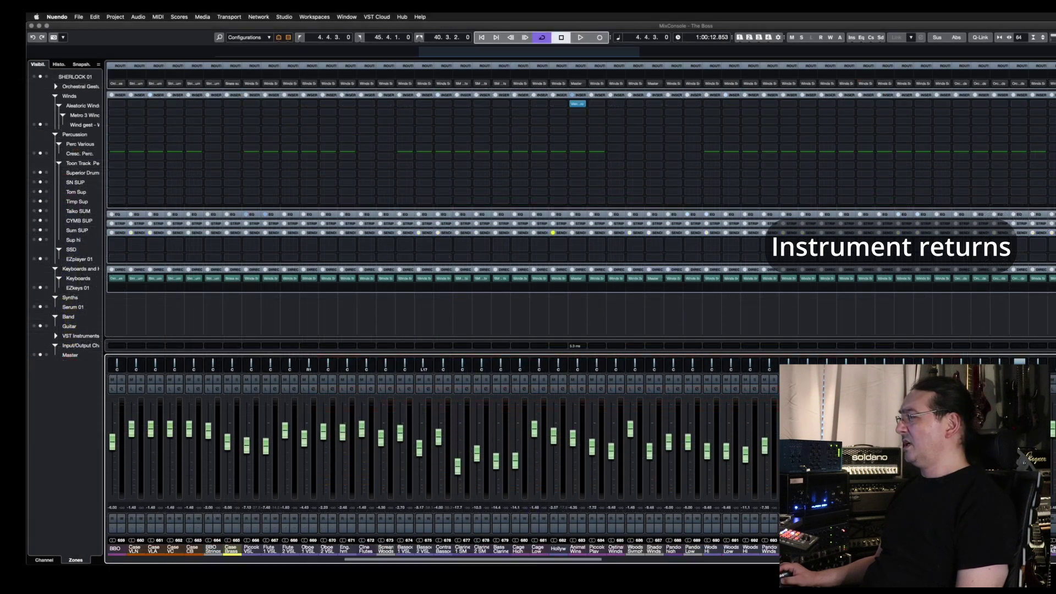
scroll(580, 440, right, 20)
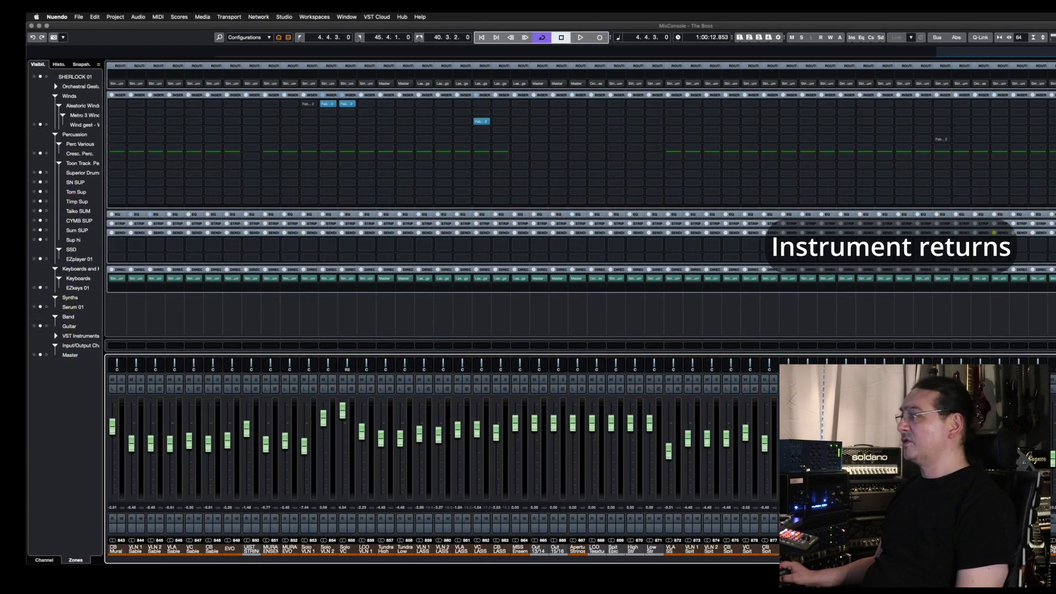
click(31, 25)
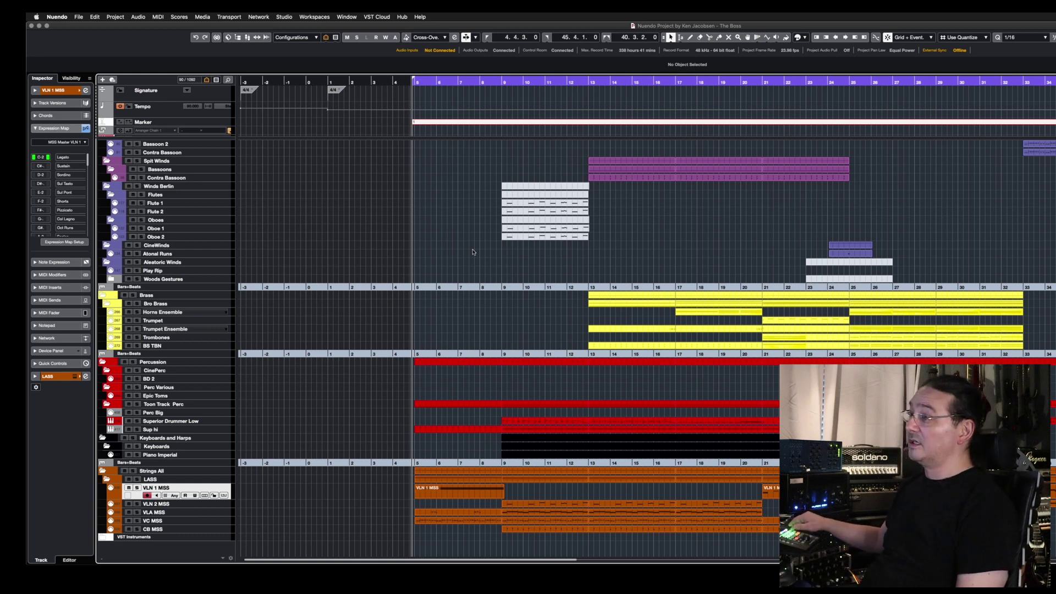
Step: Show all tracks of the orchestral template and look through the winds, brass, percussion, keyboard, string and synth MIDI tracks
key(ctrl+1)
scroll(466, 196, down, 15)
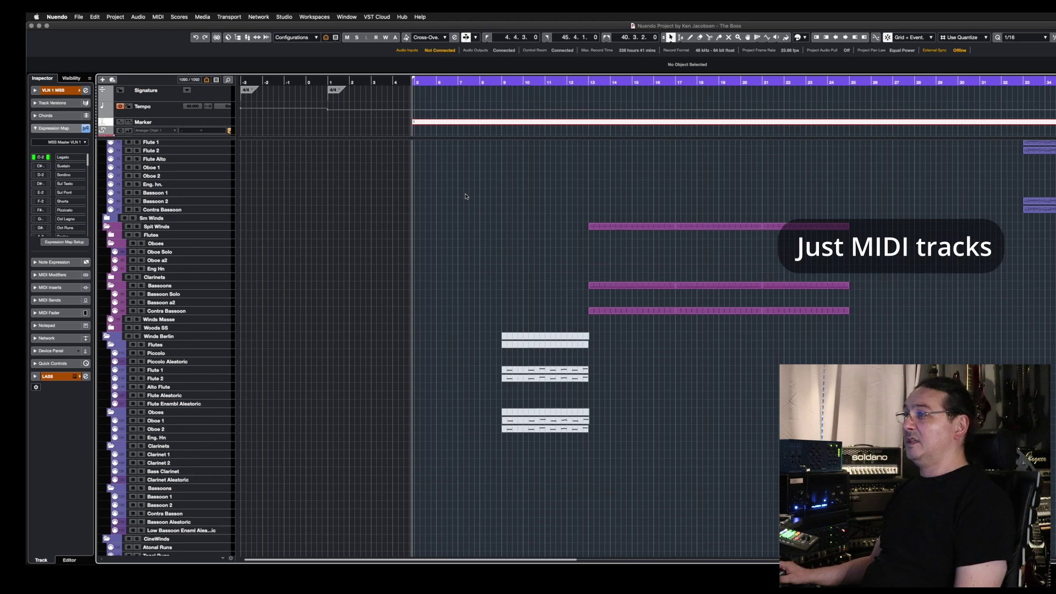
scroll(465, 196, down, 15)
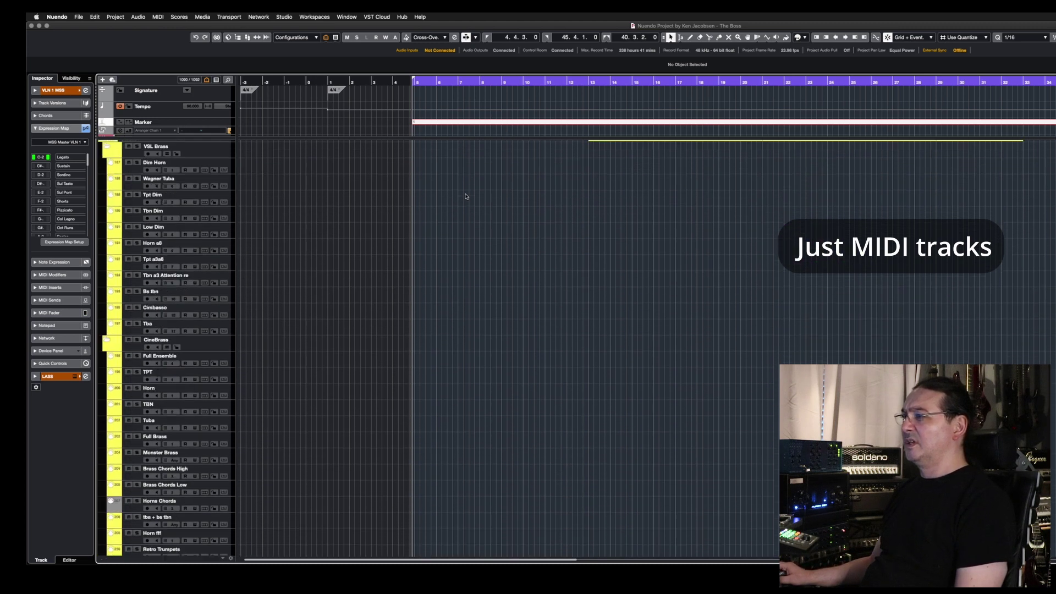
scroll(465, 196, down, 15)
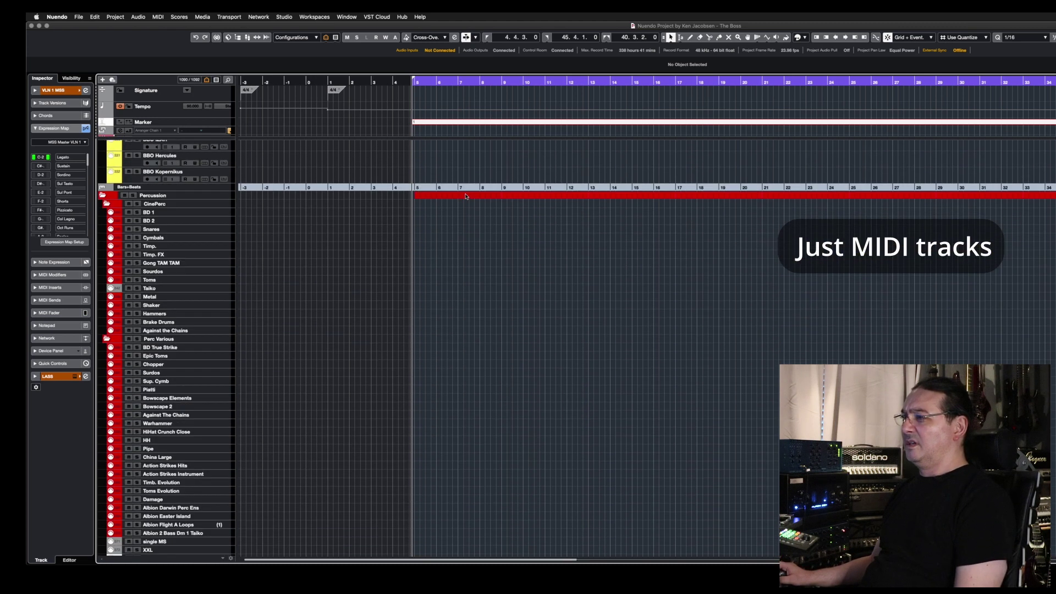
scroll(466, 196, down, 8)
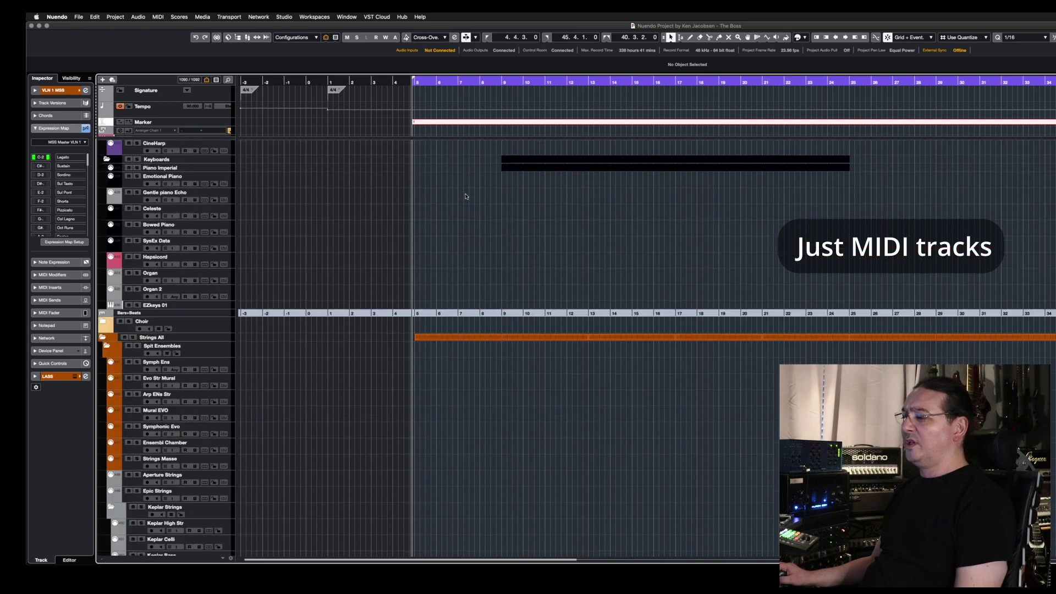
scroll(465, 196, down, 12)
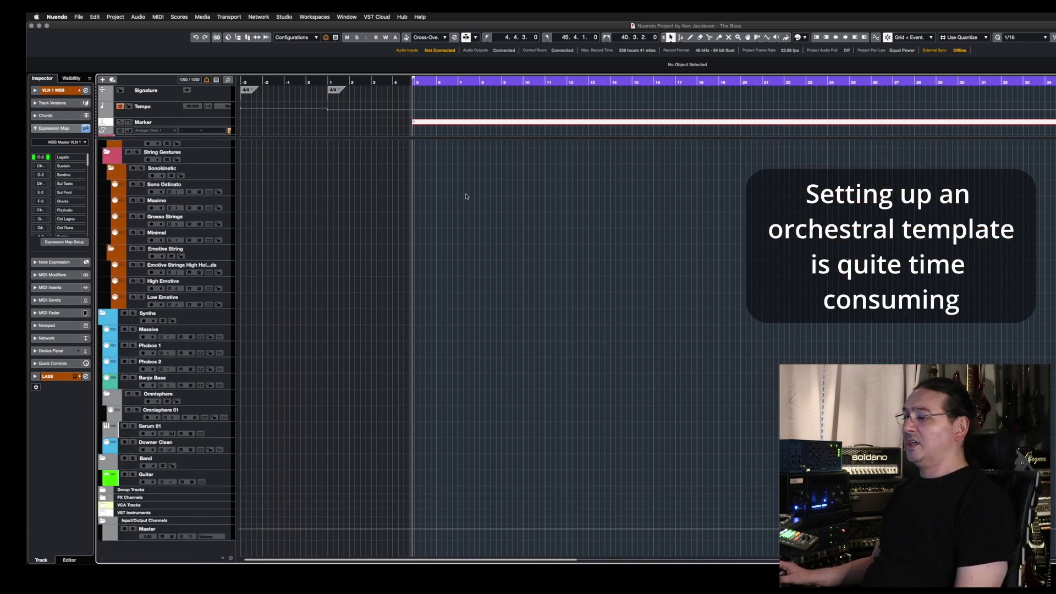
Step: Look over the arrangement of the used tracks through to its end, then play the passage from bar 33
scroll(474, 191, up, 5)
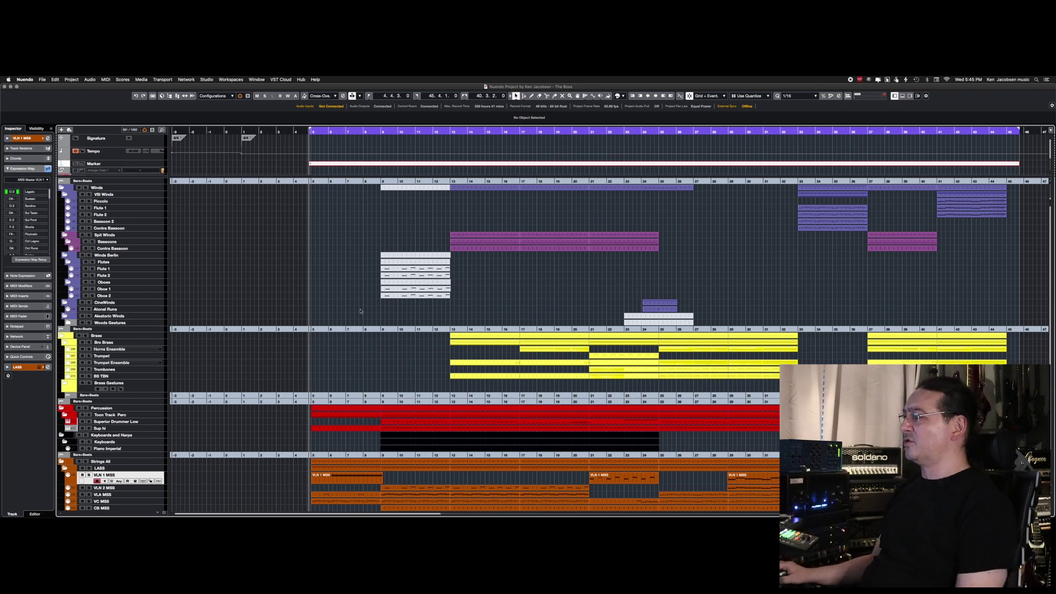
scroll(361, 311, down, 2)
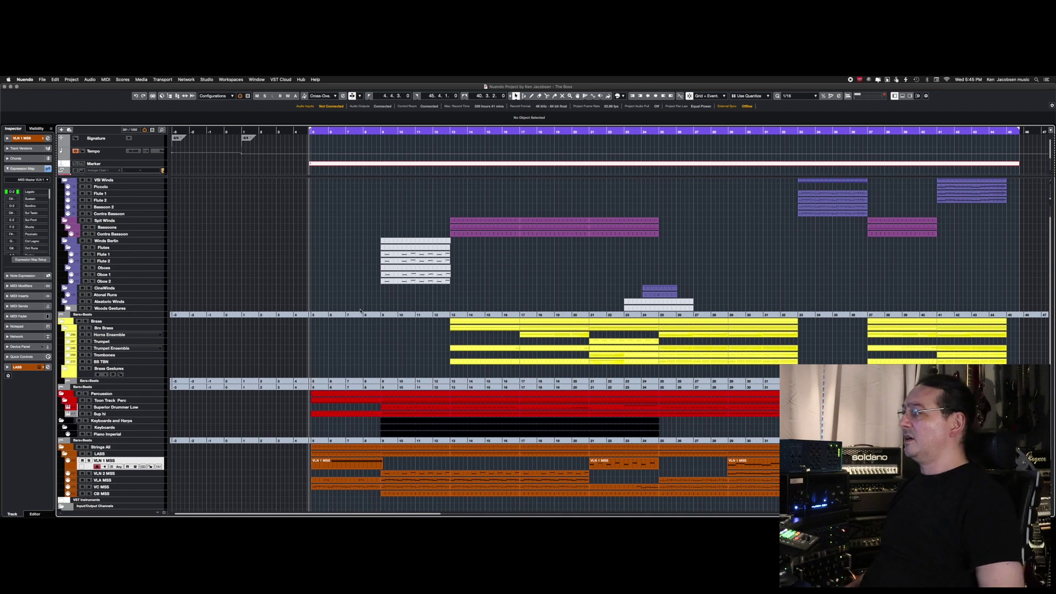
key(h)
key(h)
key(h)
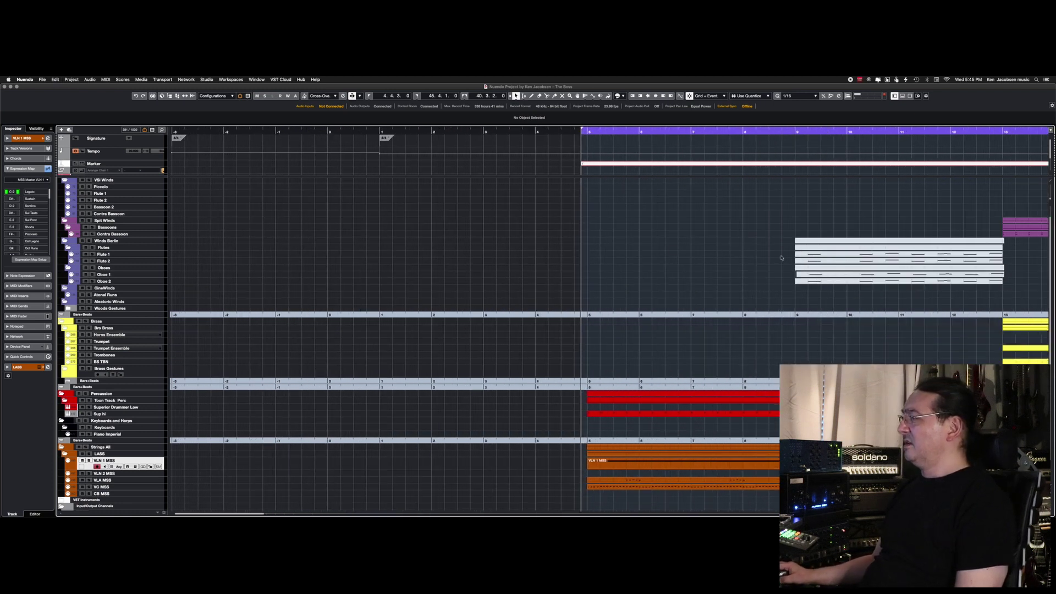
scroll(782, 257, right, 15)
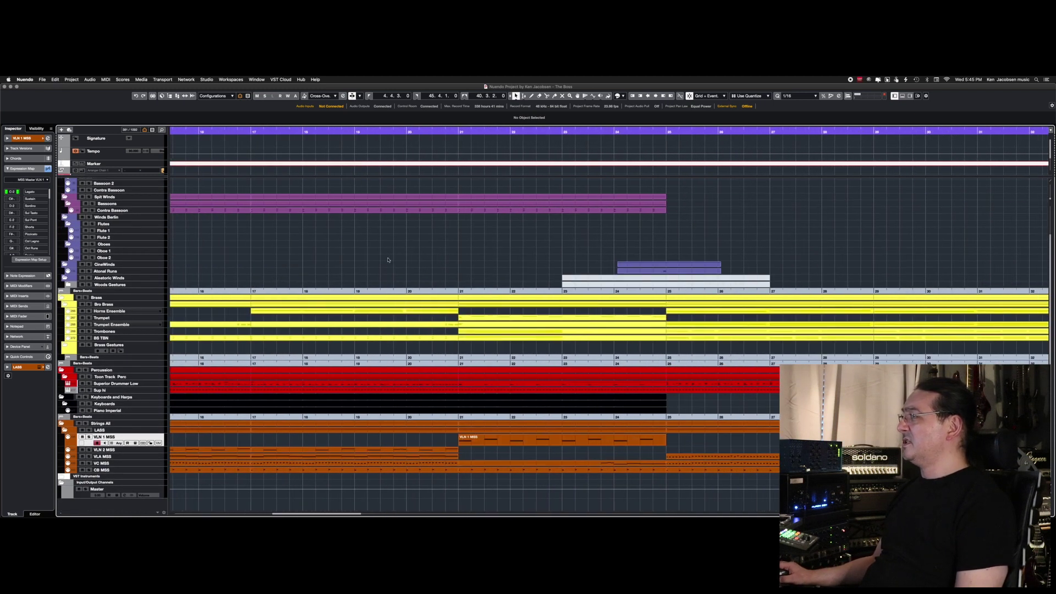
scroll(423, 254, right, 6)
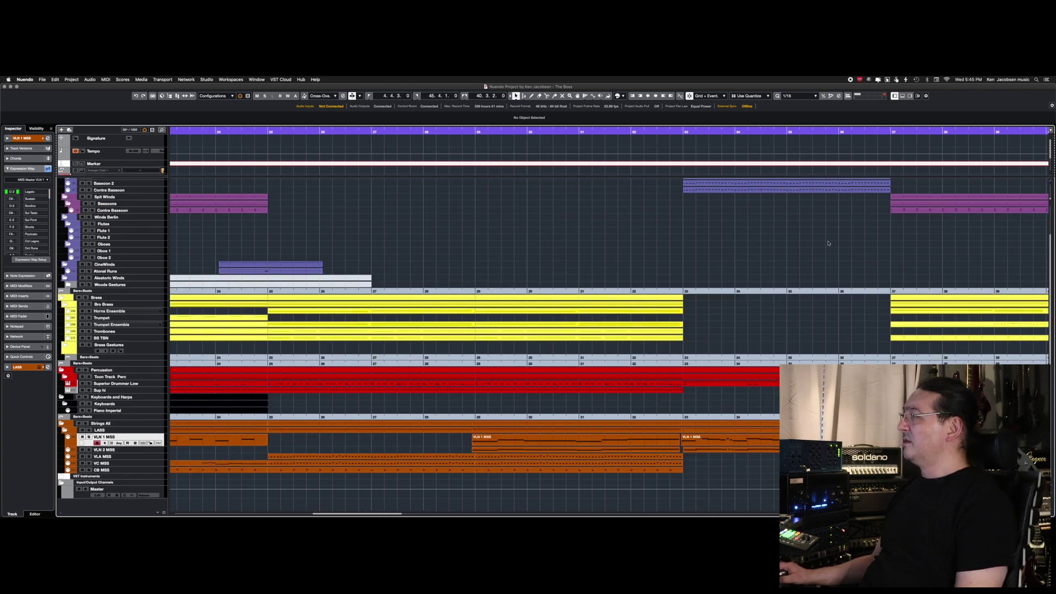
scroll(828, 244, right, 5)
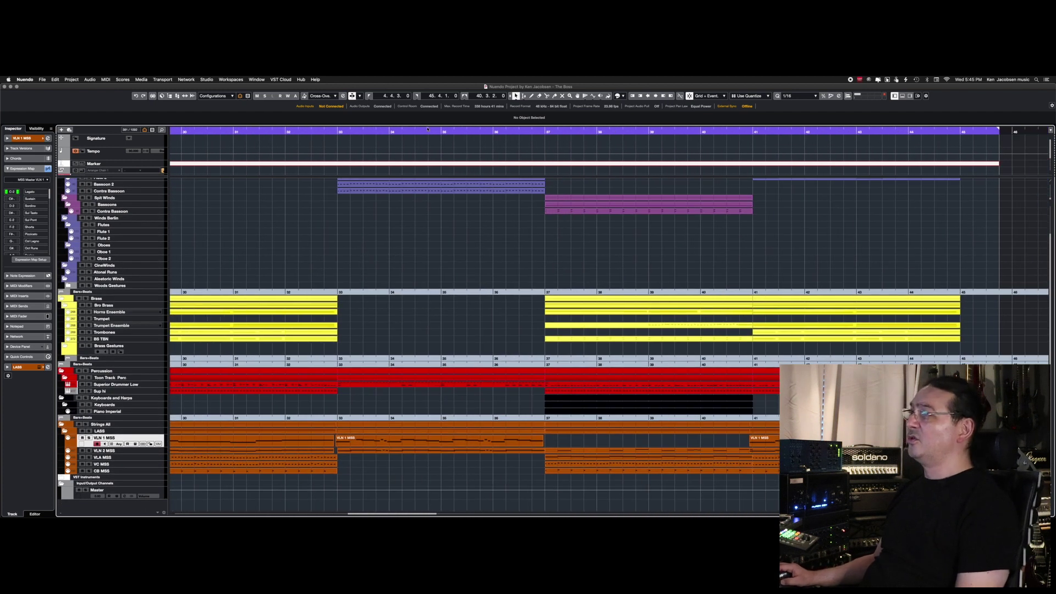
click(337, 132)
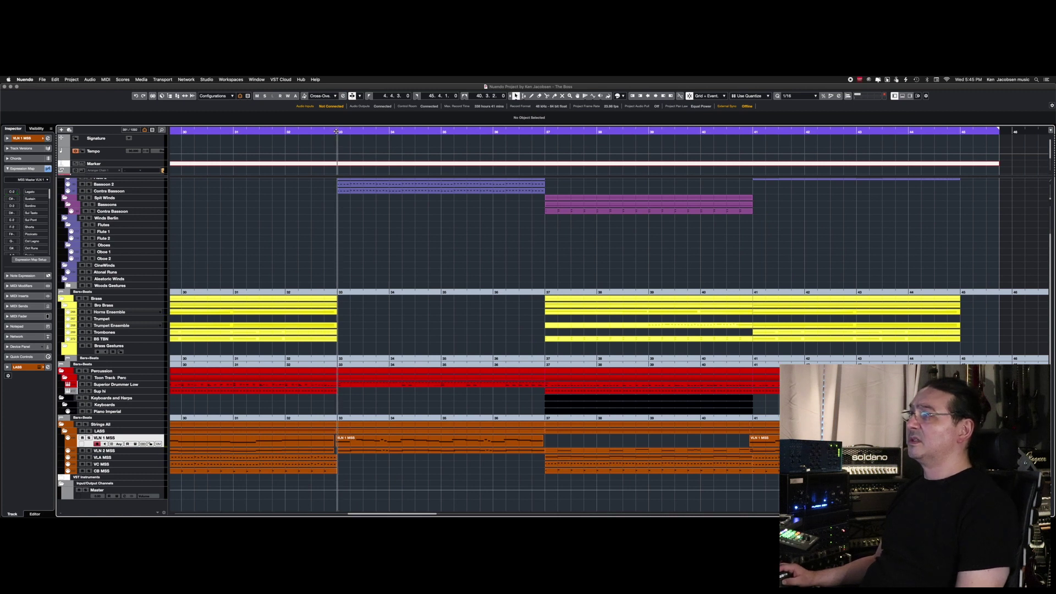
key(space)
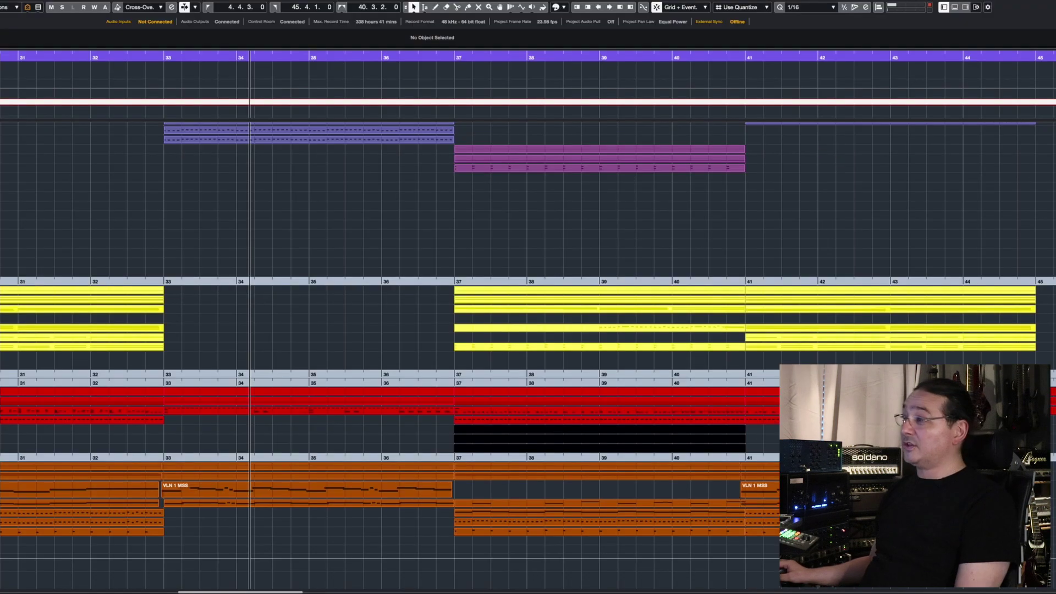
Step: Examine the group channel inserts in MixConsole 2, view Vienna MIR Pro on SM Clarinets, then close the plug-in and mixer
key(F3)
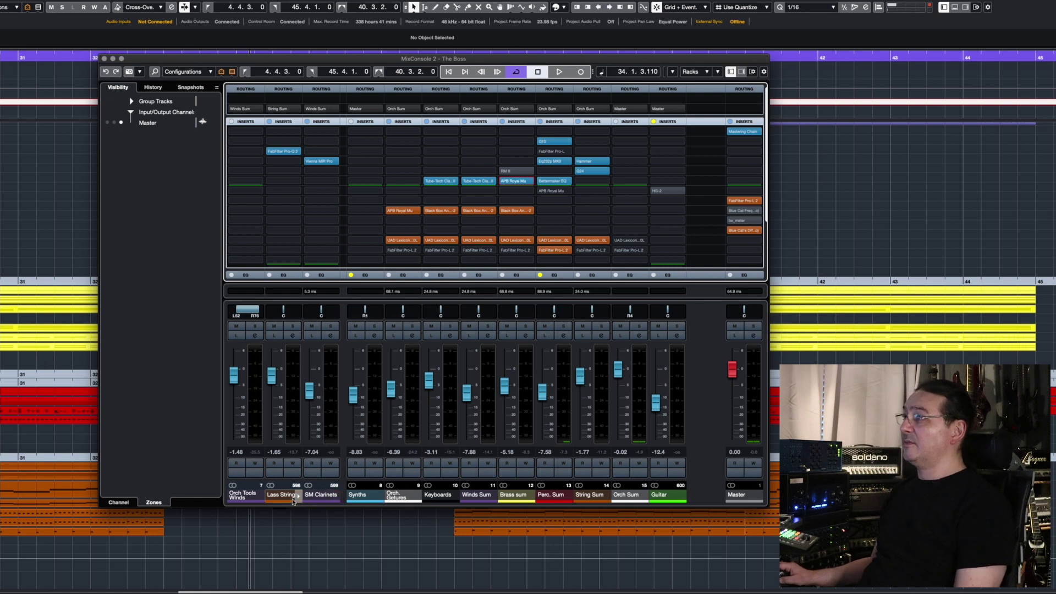
click(317, 162)
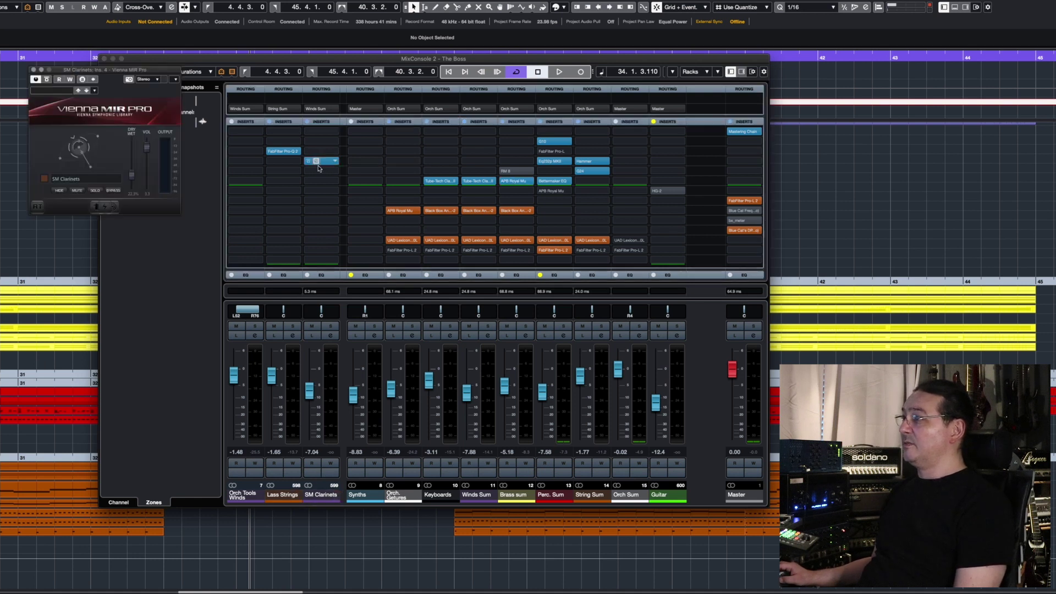
click(34, 70)
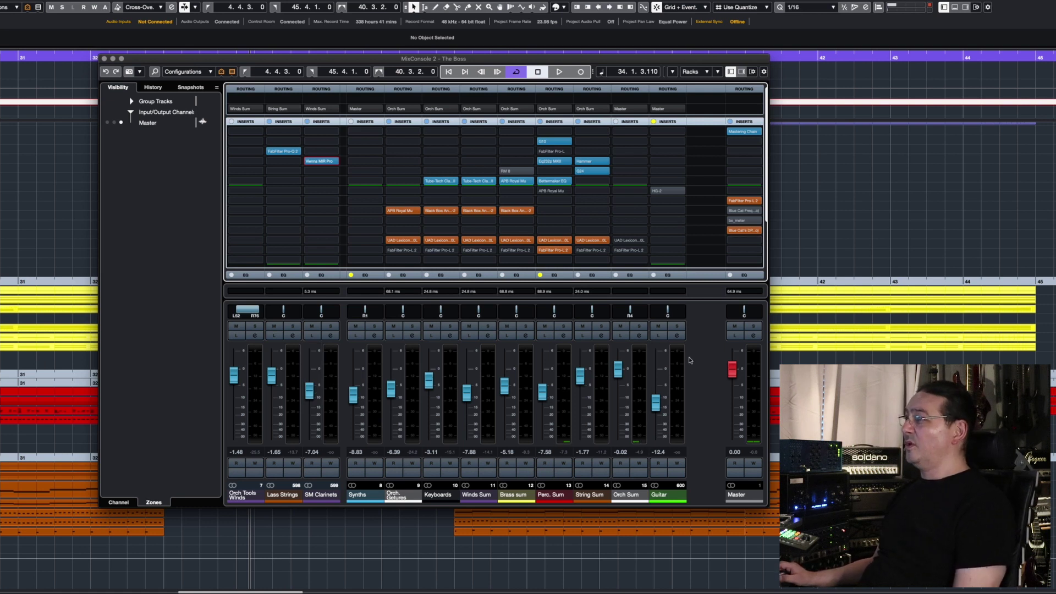
key(F3)
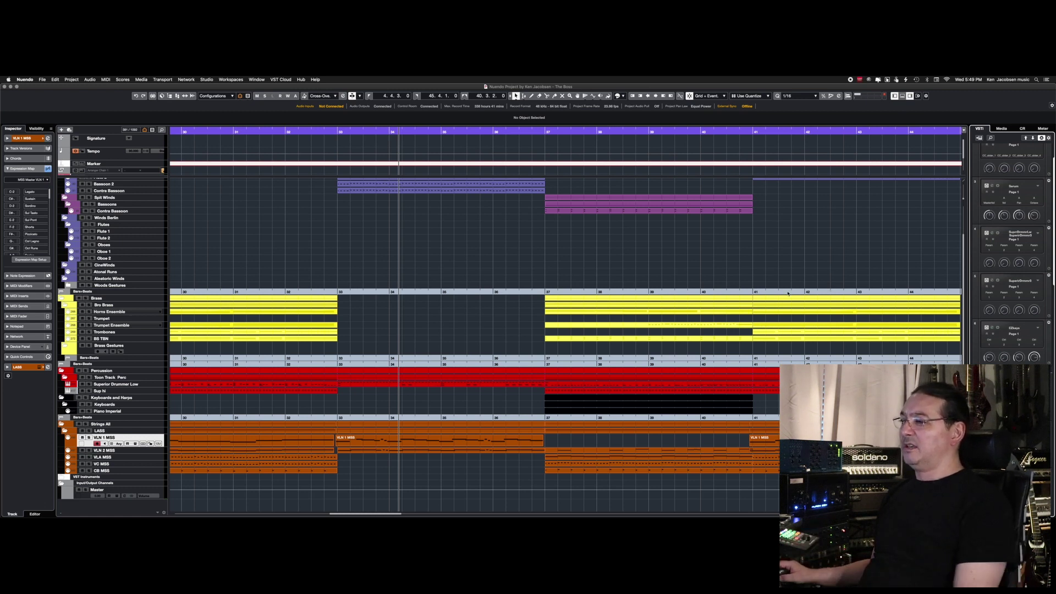
Step: Open the VLN 1 MSS part at bar 21 in the Key Editor and select one note near its end
scroll(384, 252, left, 10)
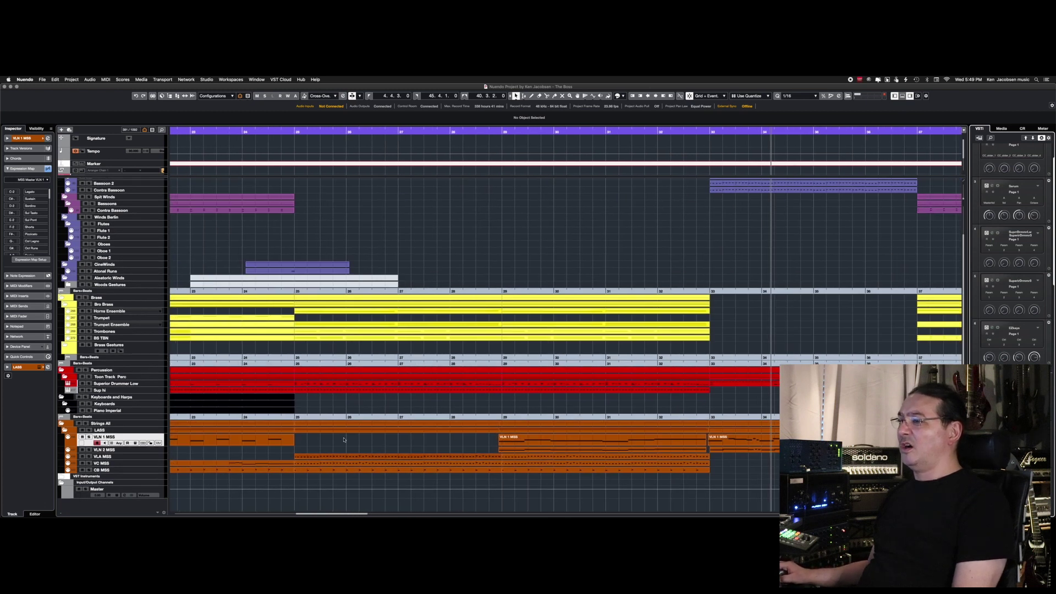
scroll(587, 433, left, 7)
double_click(435, 440)
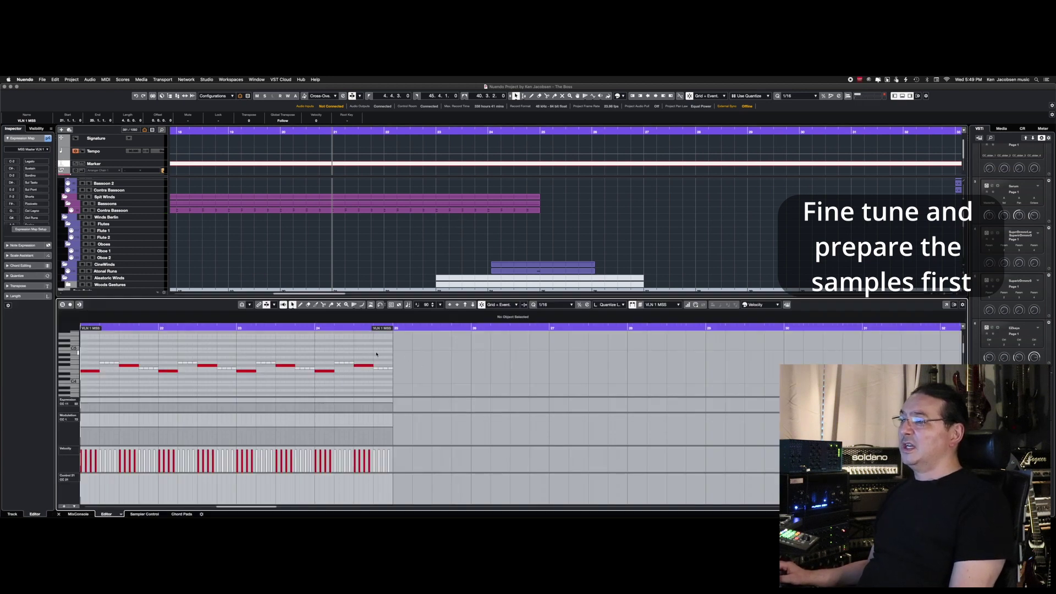
mouse_move(371, 356)
mouse_down()
mouse_move(352, 376)
mouse_move(354, 354)
mouse_move(360, 366)
mouse_up()
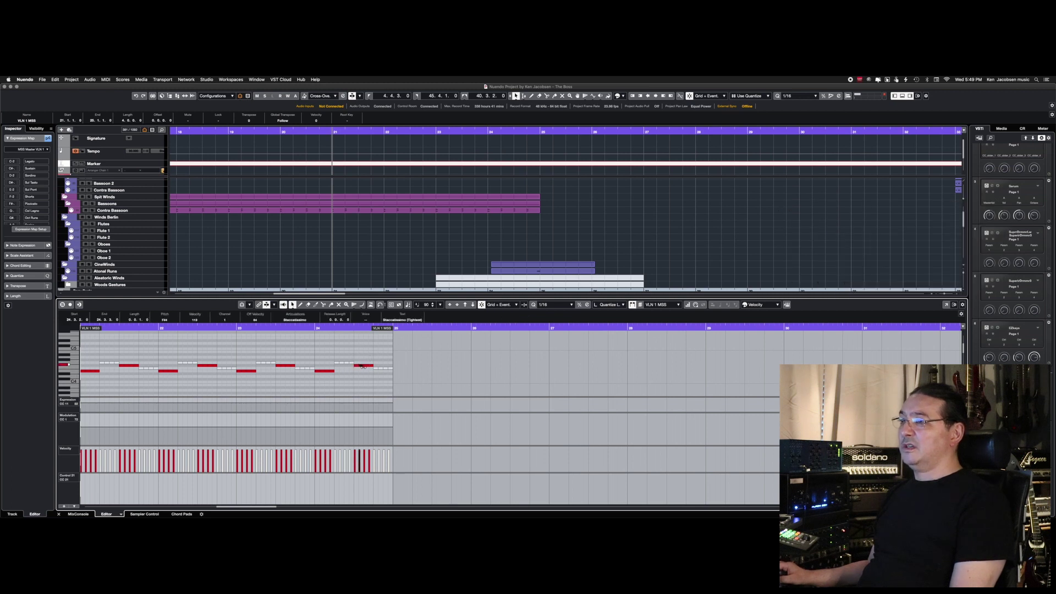
Step: Look through the articulations available for the selected violin note, leave its articulation as it is, and close the editor
click(294, 320)
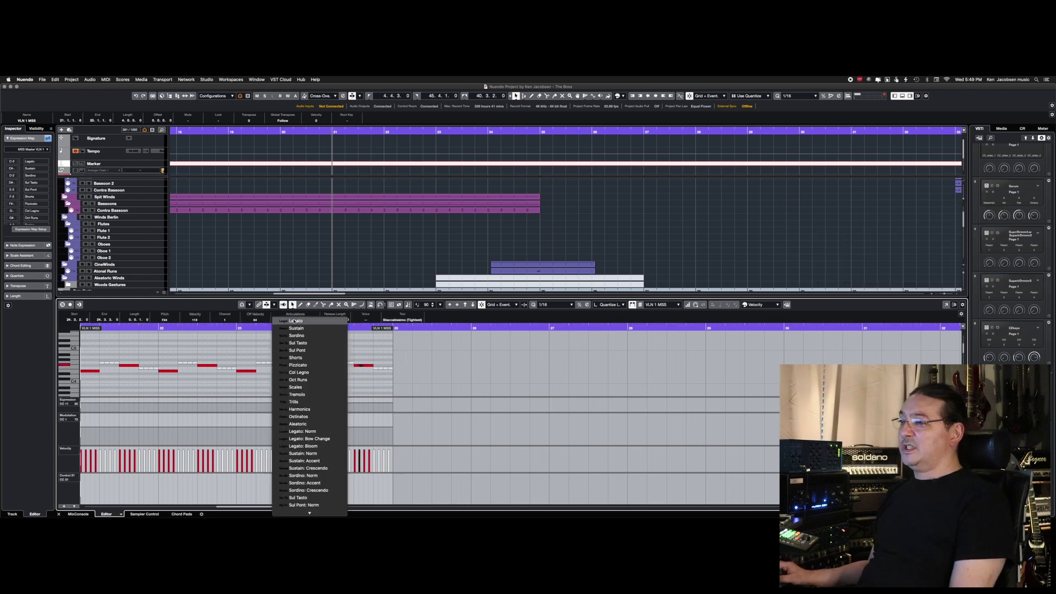
scroll(306, 440, up, 5)
scroll(306, 443, down, 2)
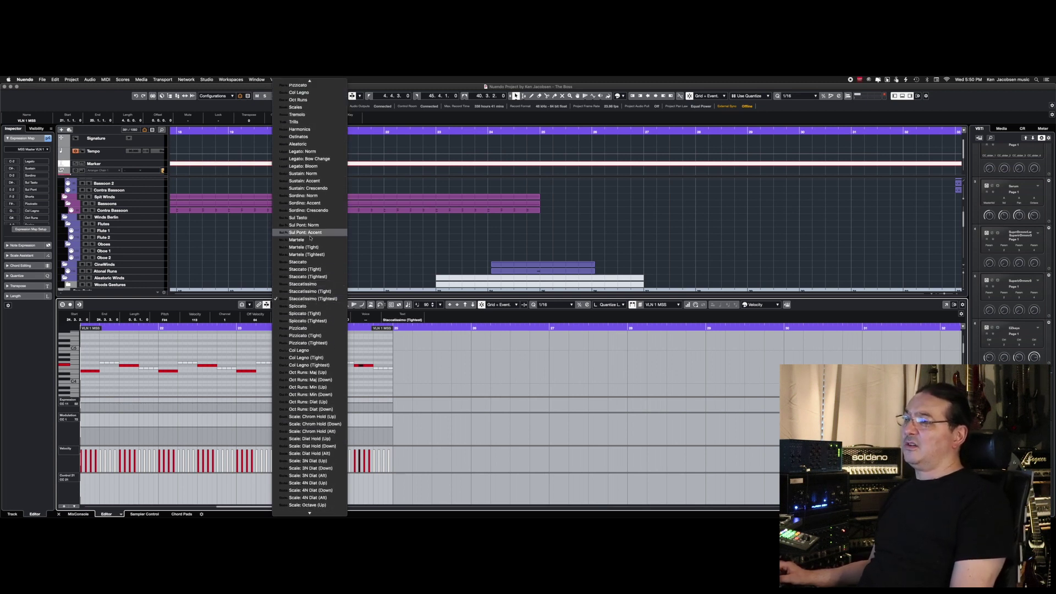
click(346, 321)
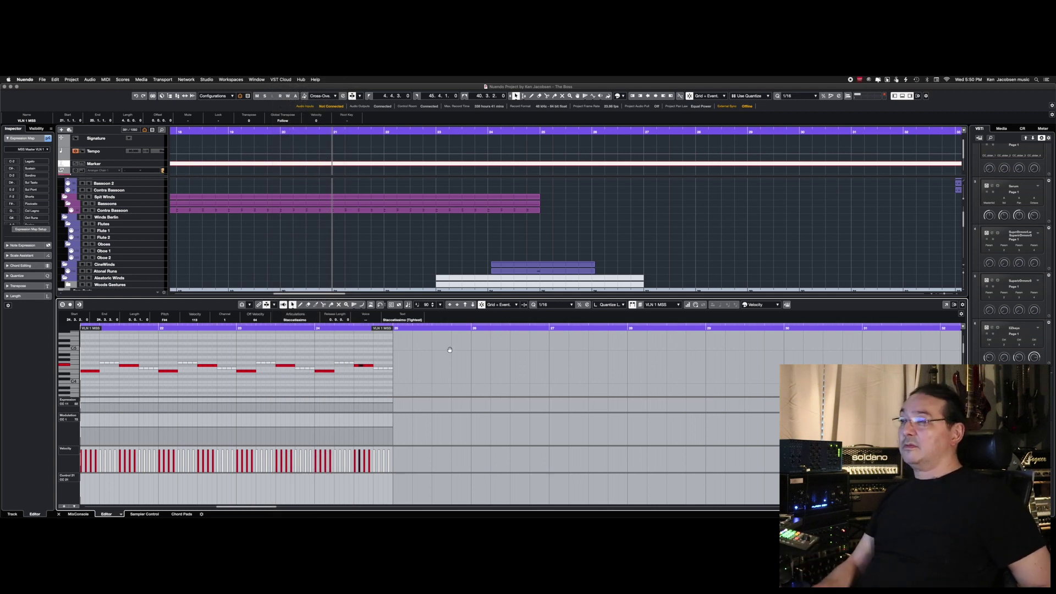
key(Return)
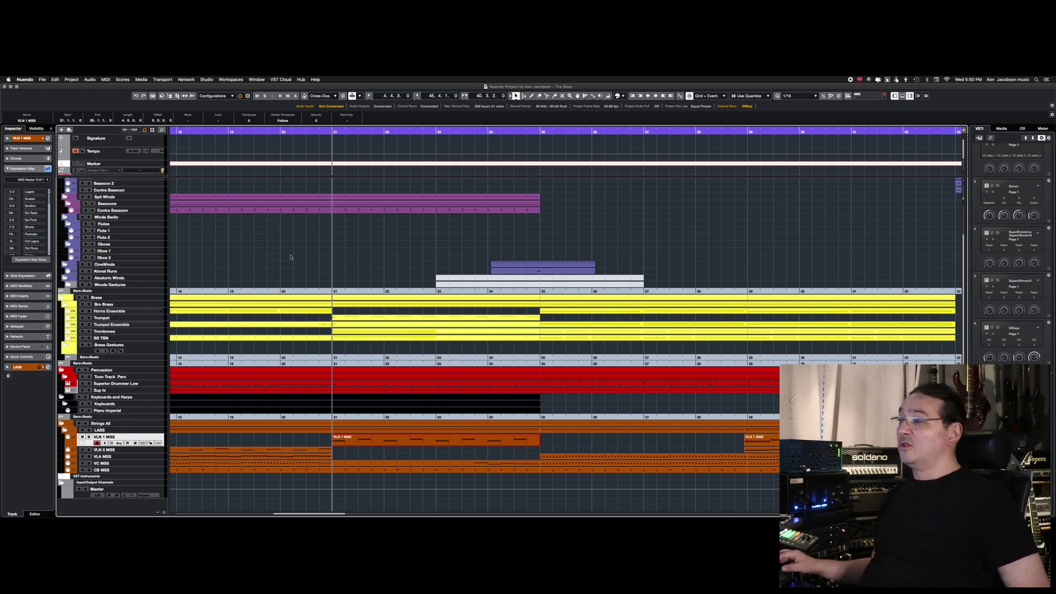
Step: Select the SHERLOCK 01 track and open its SHERLOCK instrument window
scroll(225, 146, down, 2)
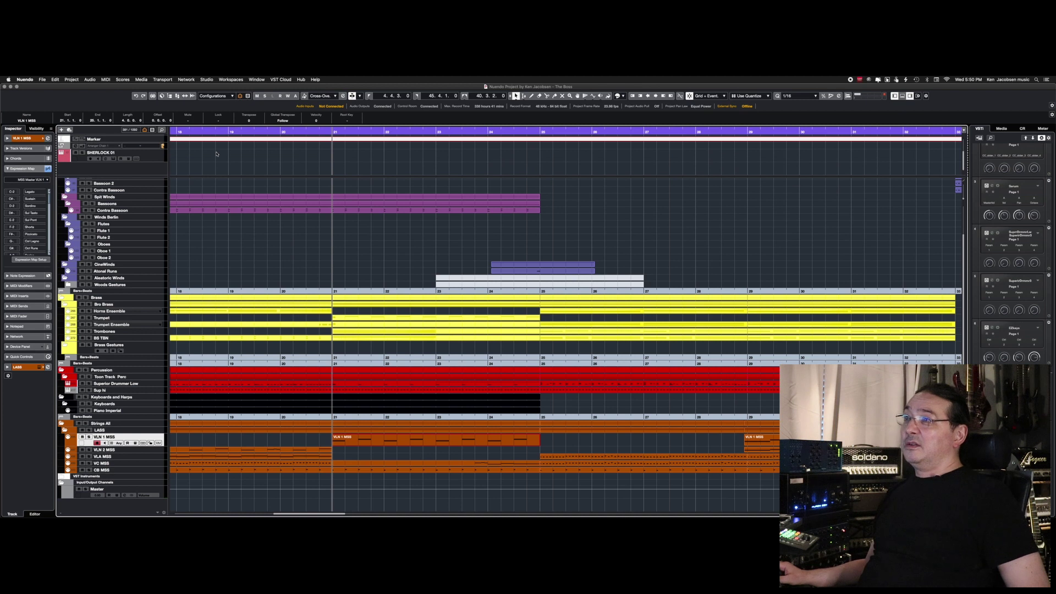
click(153, 158)
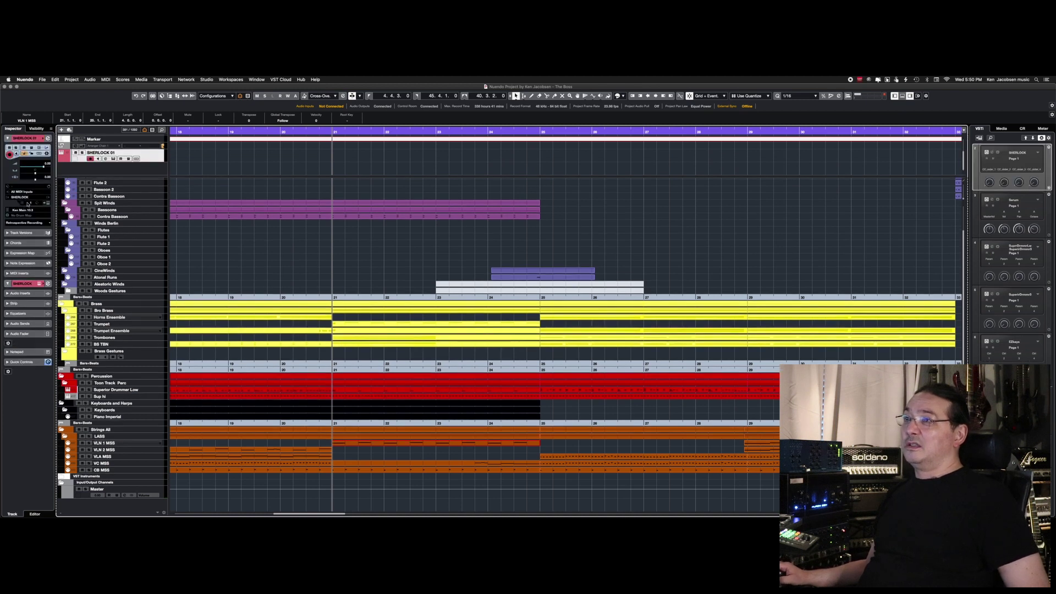
click(48, 204)
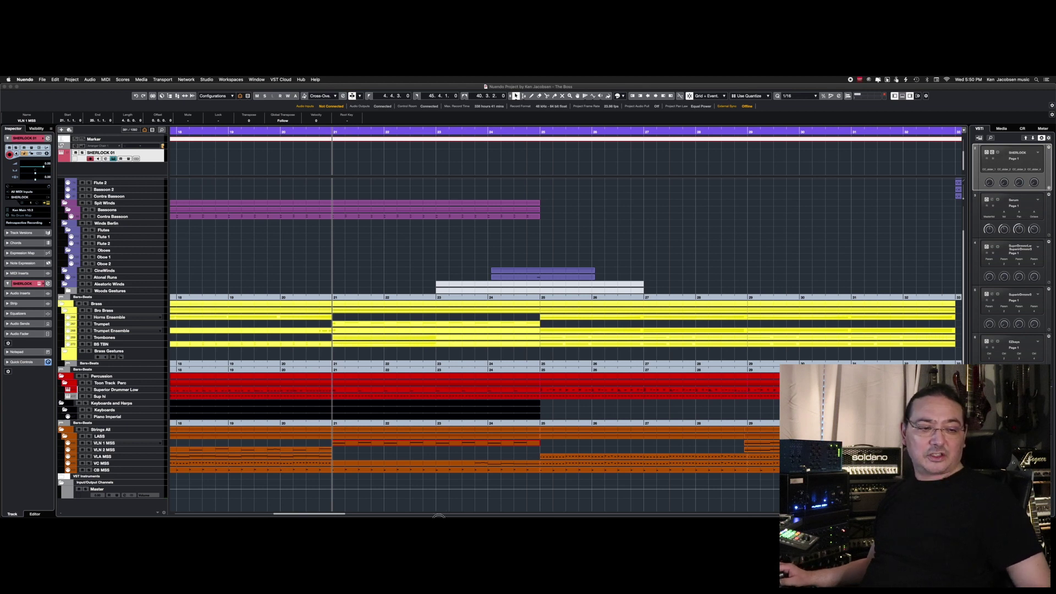
click(438, 516)
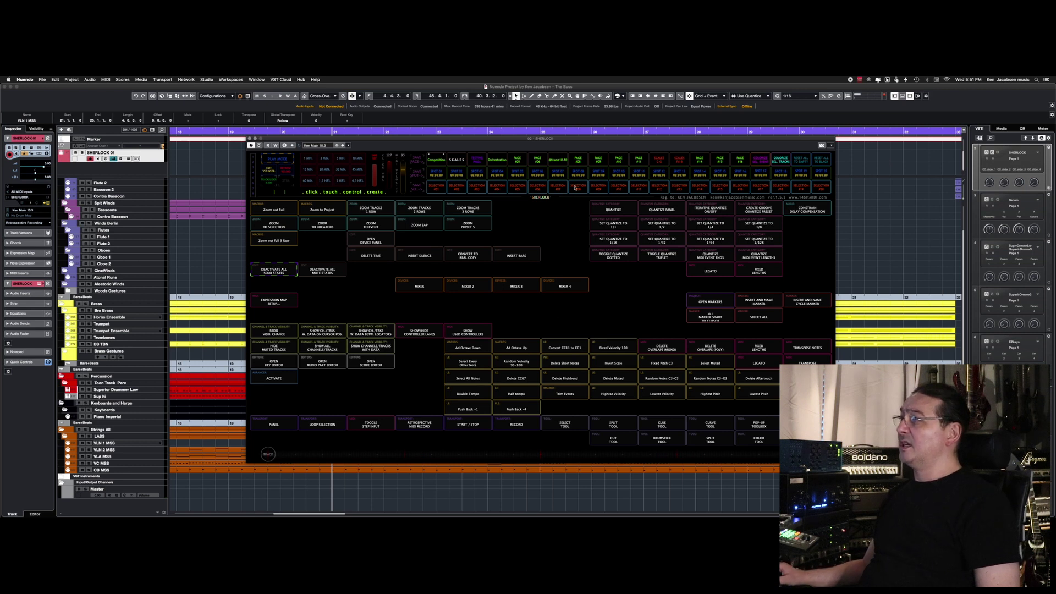
Step: Switch SHERLOCK to the page of orchestral sections, show only the Brass tracks and look through them
click(496, 160)
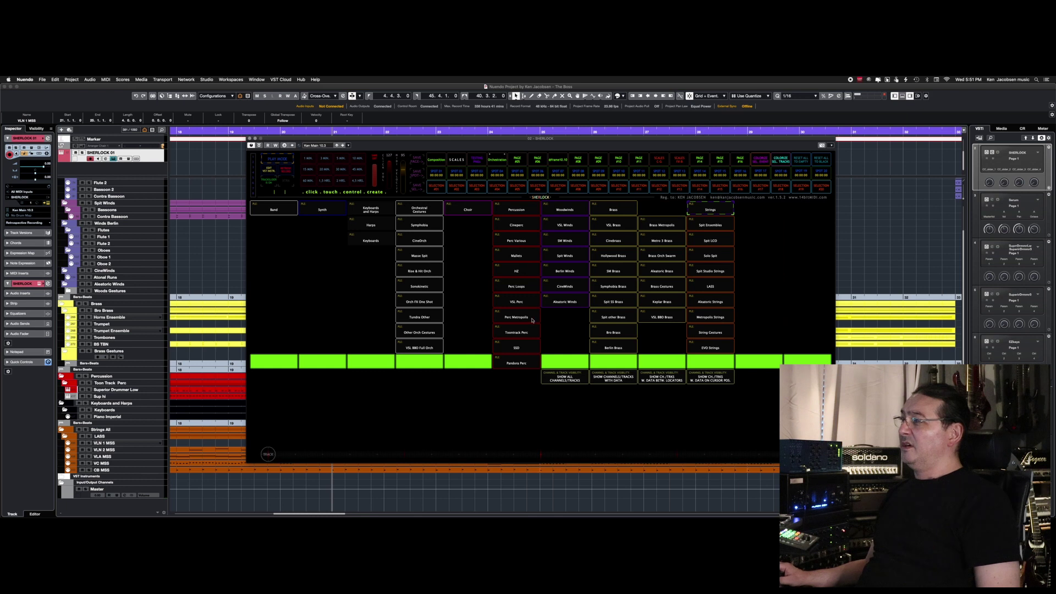
click(620, 210)
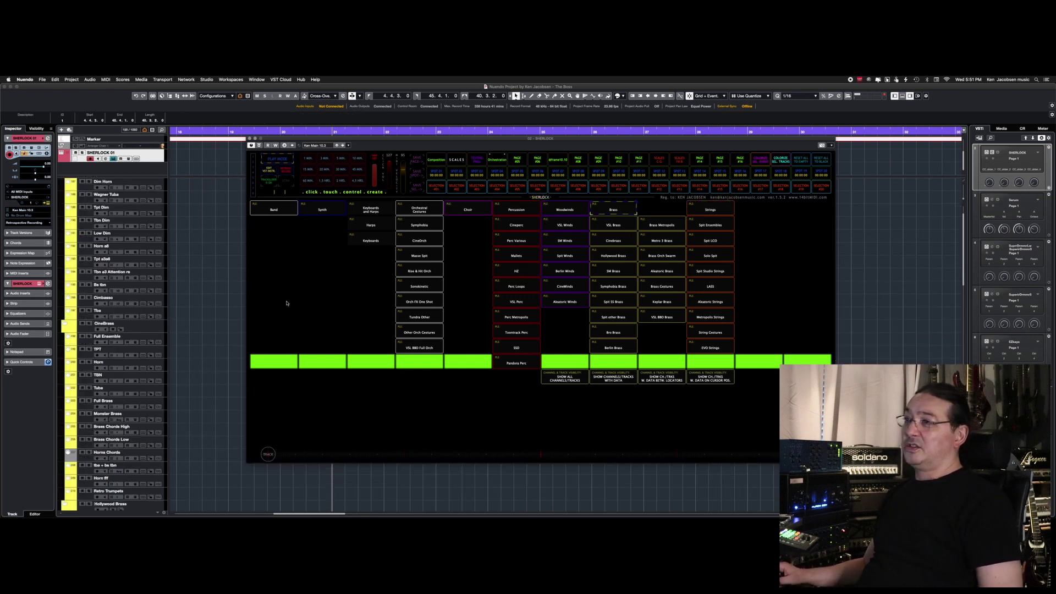
scroll(95, 369, down, 20)
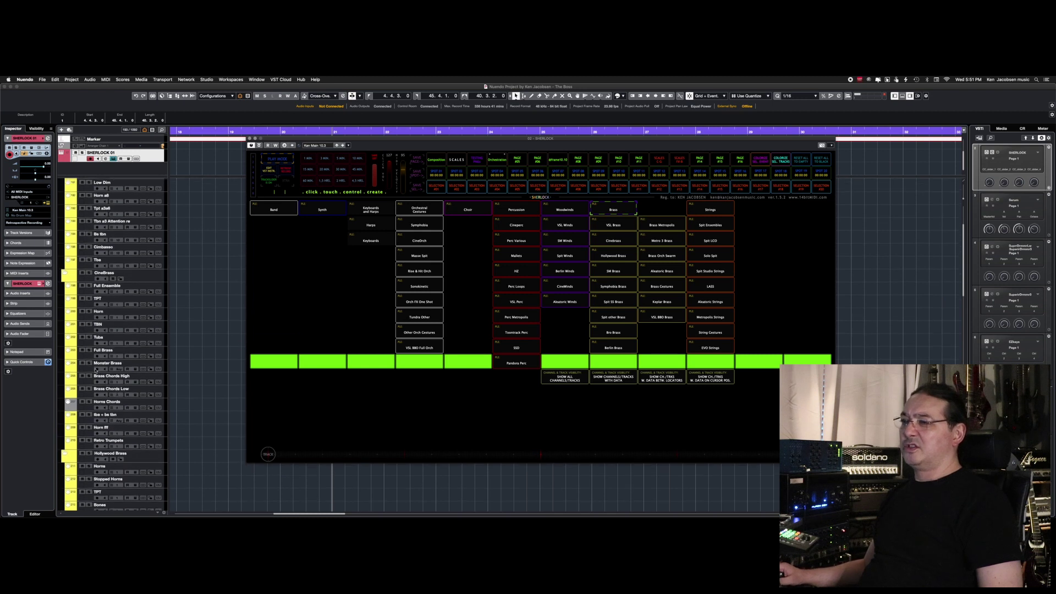
scroll(95, 371, down, 8)
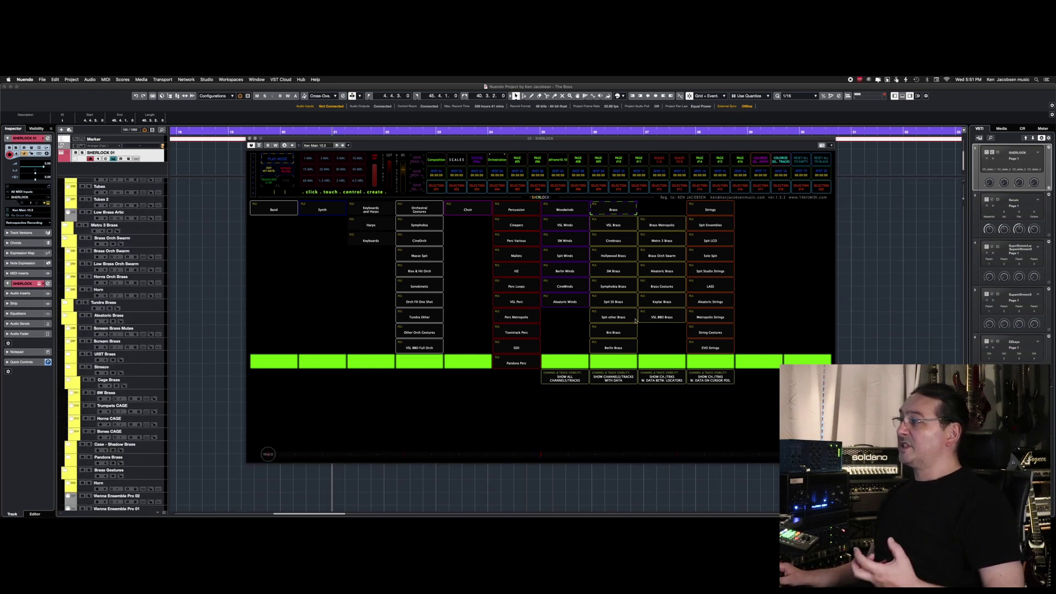
Step: Display only the LASS string tracks, switch to the Bro Brass tracks, and shift the SHERLOCK window slightly
click(719, 284)
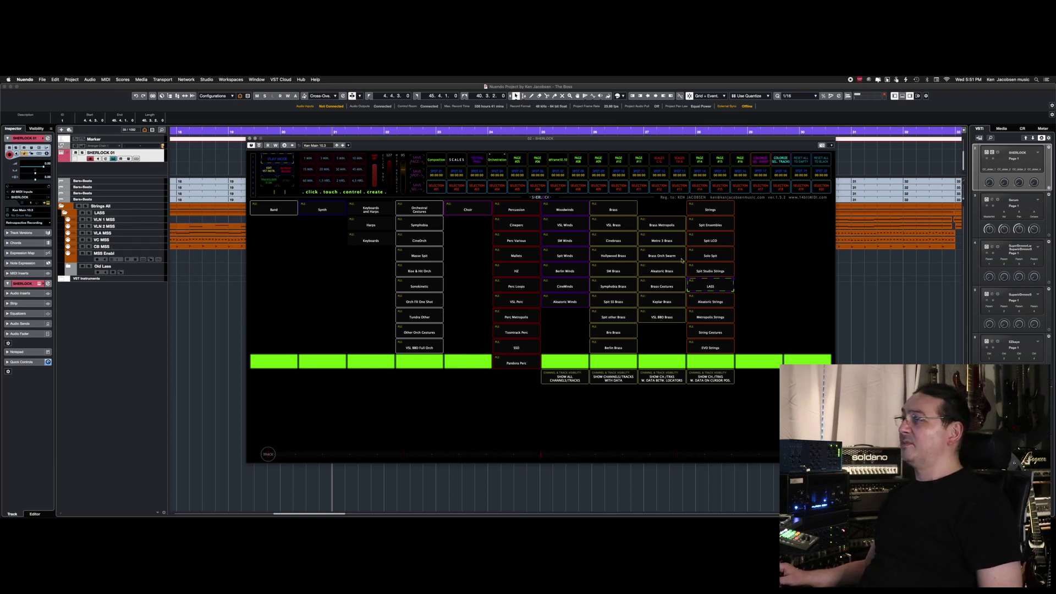
click(613, 332)
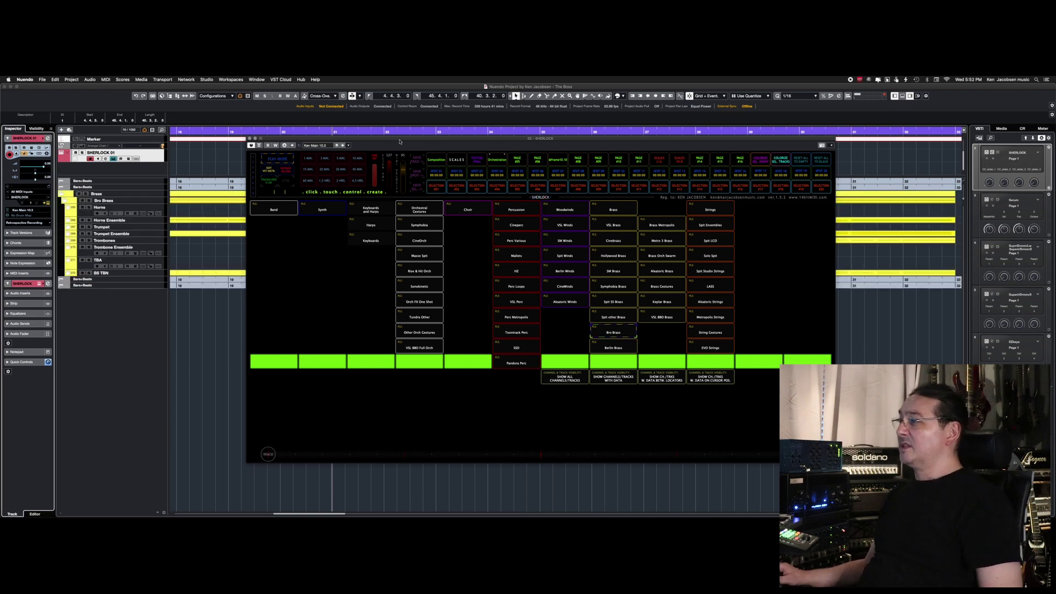
mouse_move(400, 139)
mouse_down()
mouse_move(703, 143)
mouse_move(335, 147)
mouse_move(389, 149)
mouse_up()
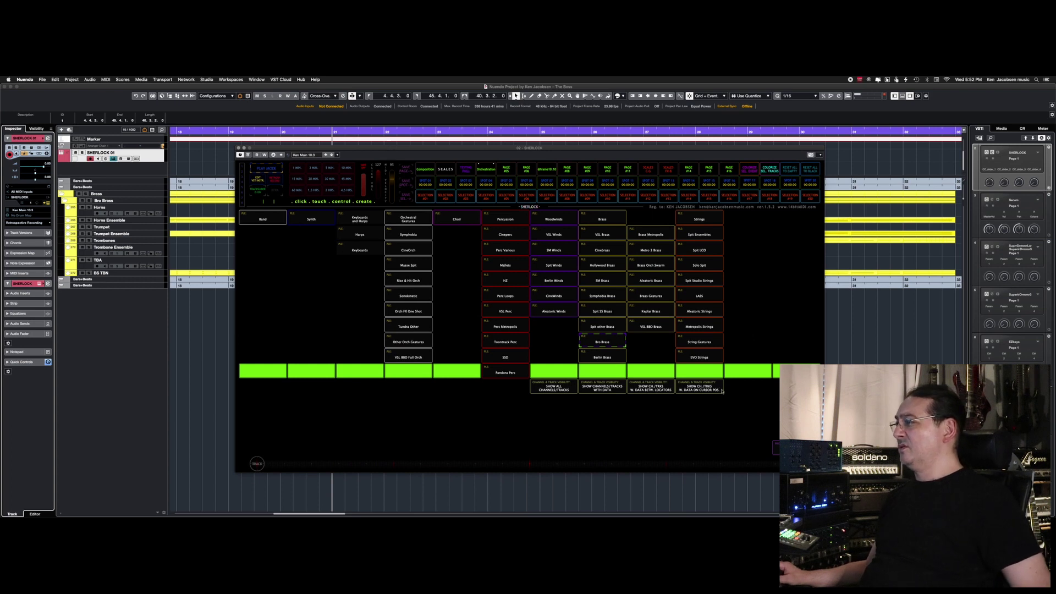
Step: Bring back all sections' tracks that contain data, close SHERLOCK, and zoom in horizontally on the arrangement
click(554, 386)
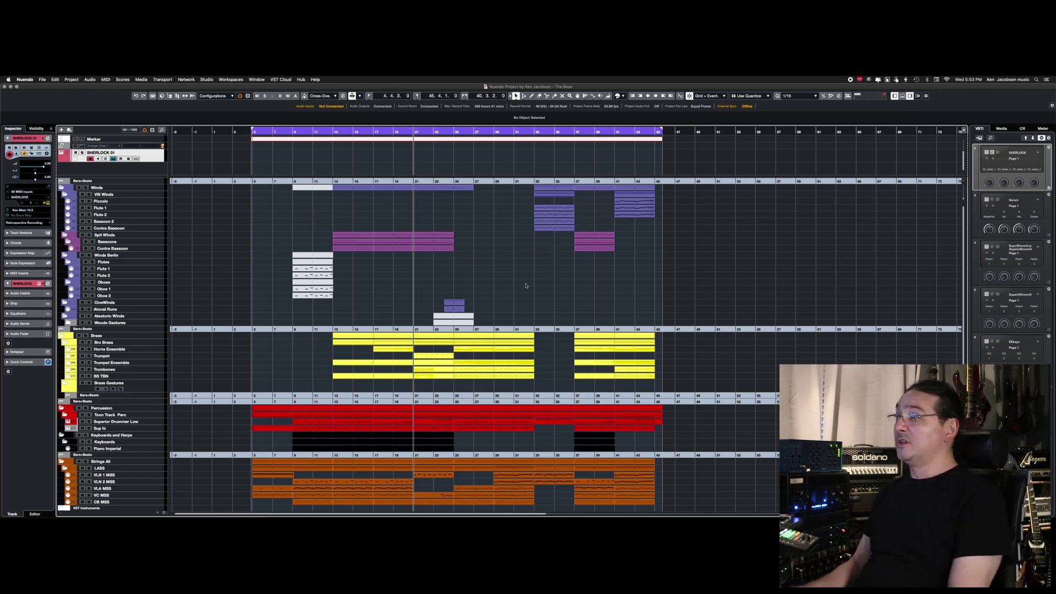
key(h)
key(h)
key(h)
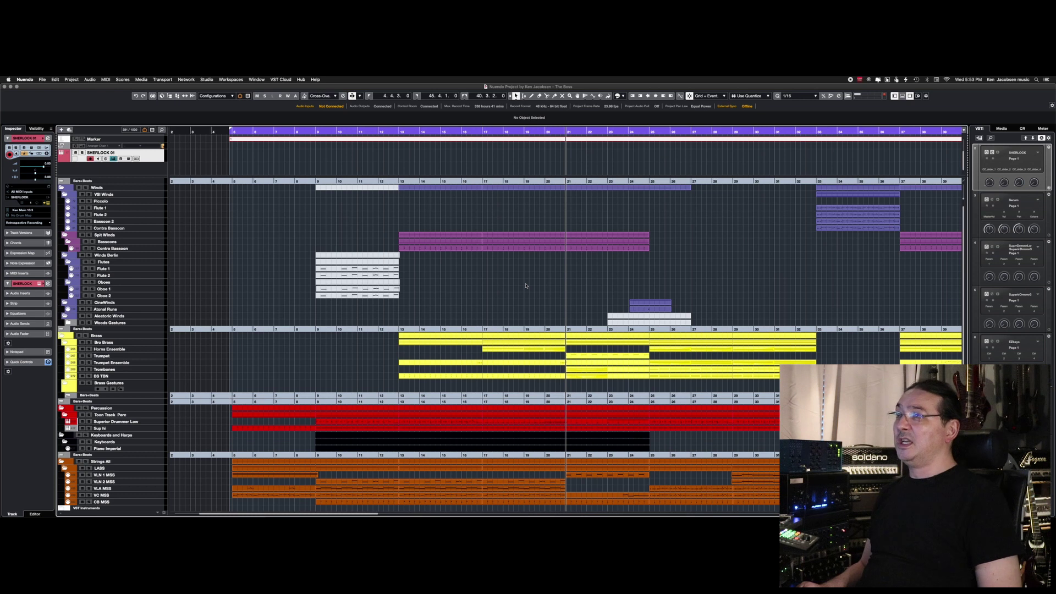